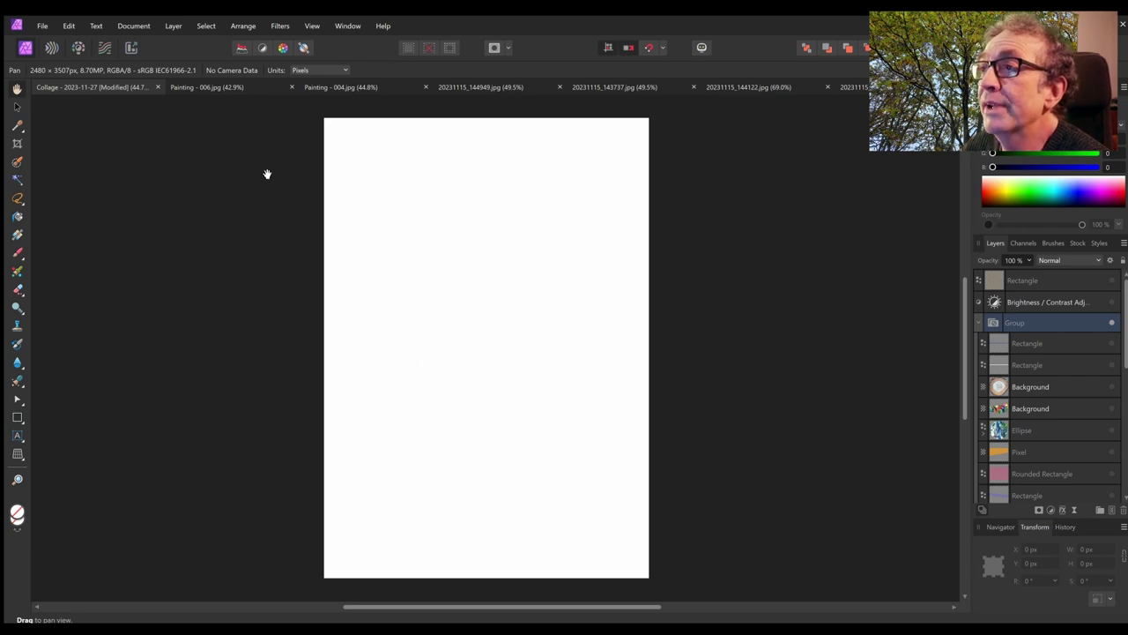
Review Painting - 006, Painting - 004, and the tree-stump, bare-branch and autumn photos, ending on Painting - 006.
left_click(212, 89)
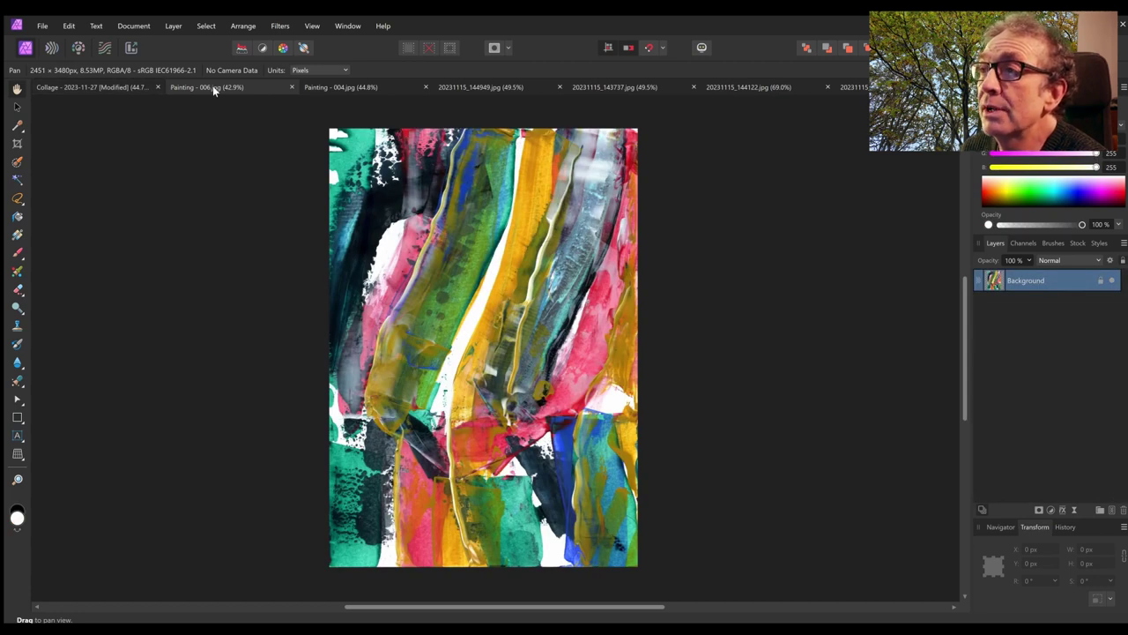
left_click(335, 88)
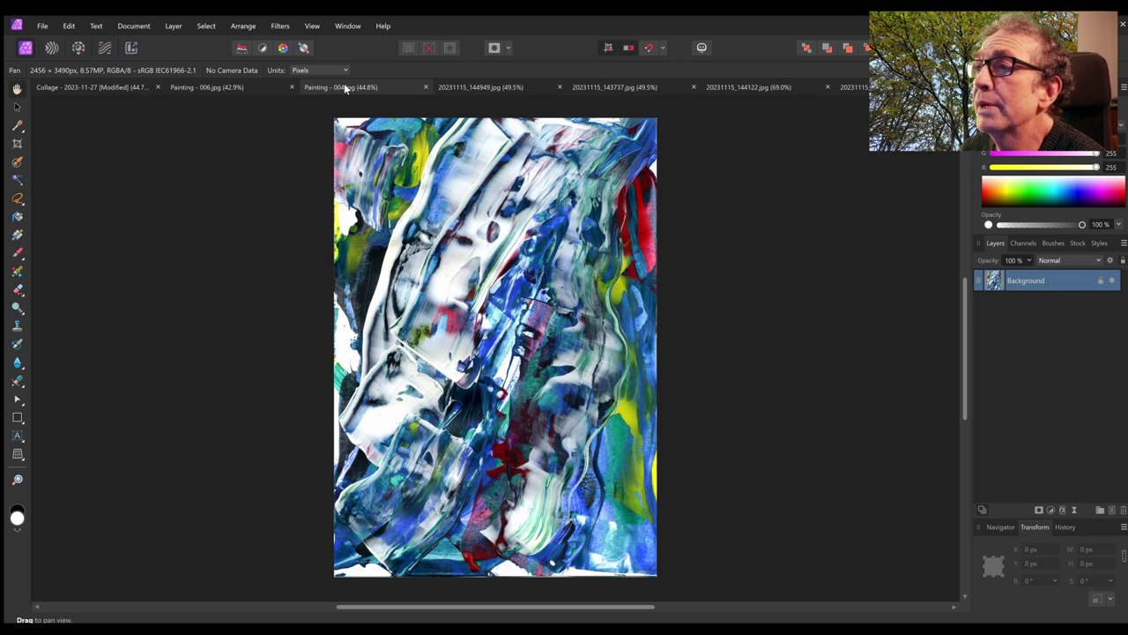
left_click(474, 89)
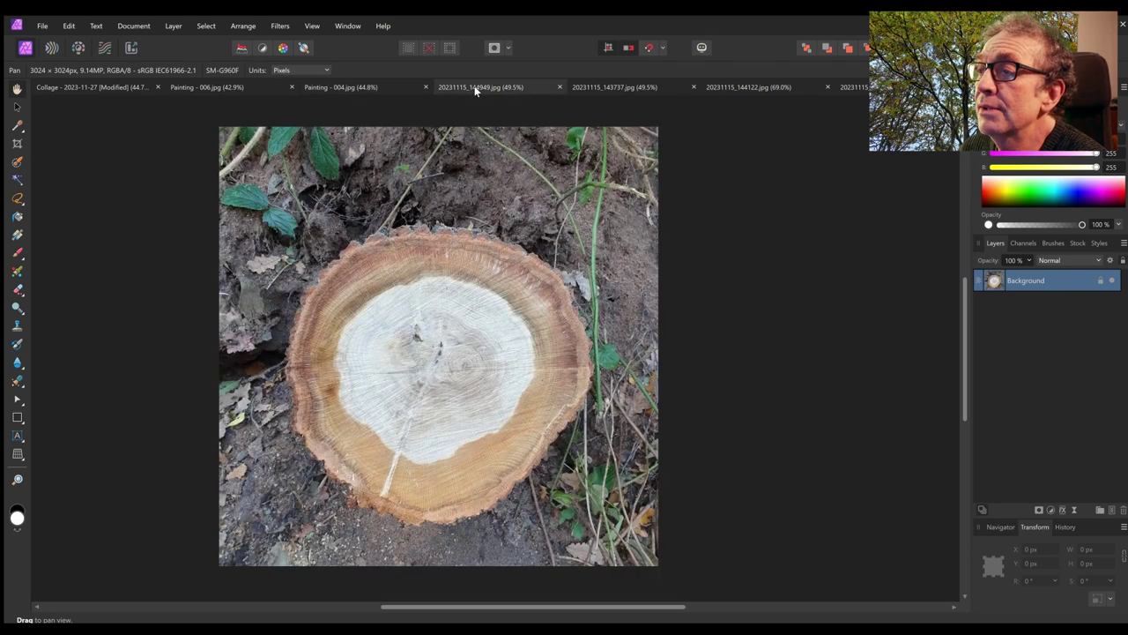
left_click(600, 87)
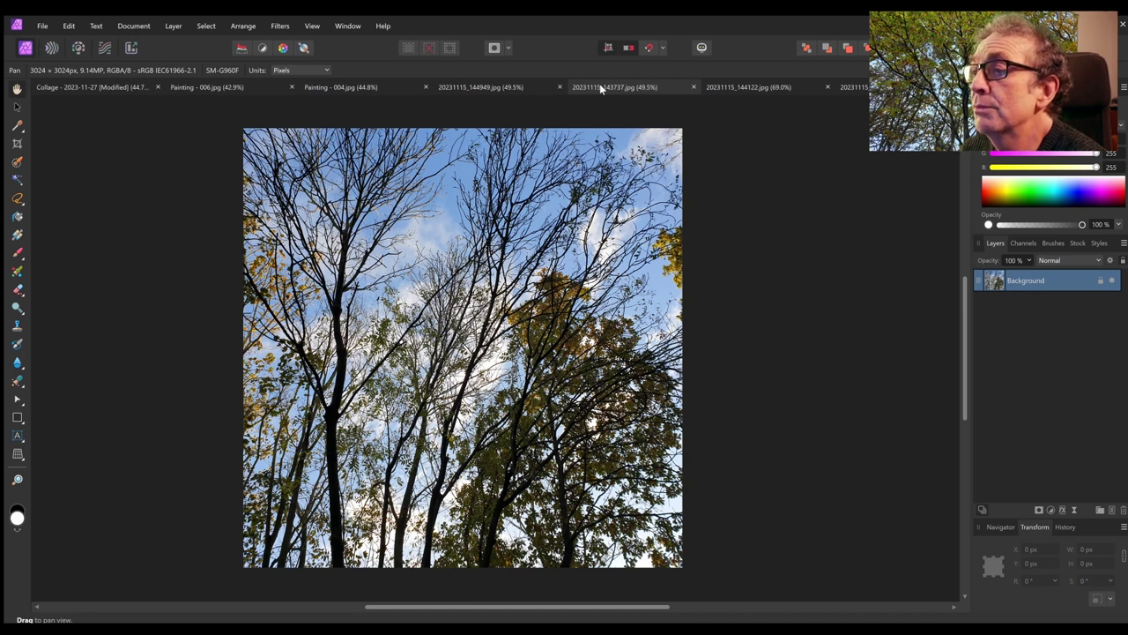
left_click(752, 88)
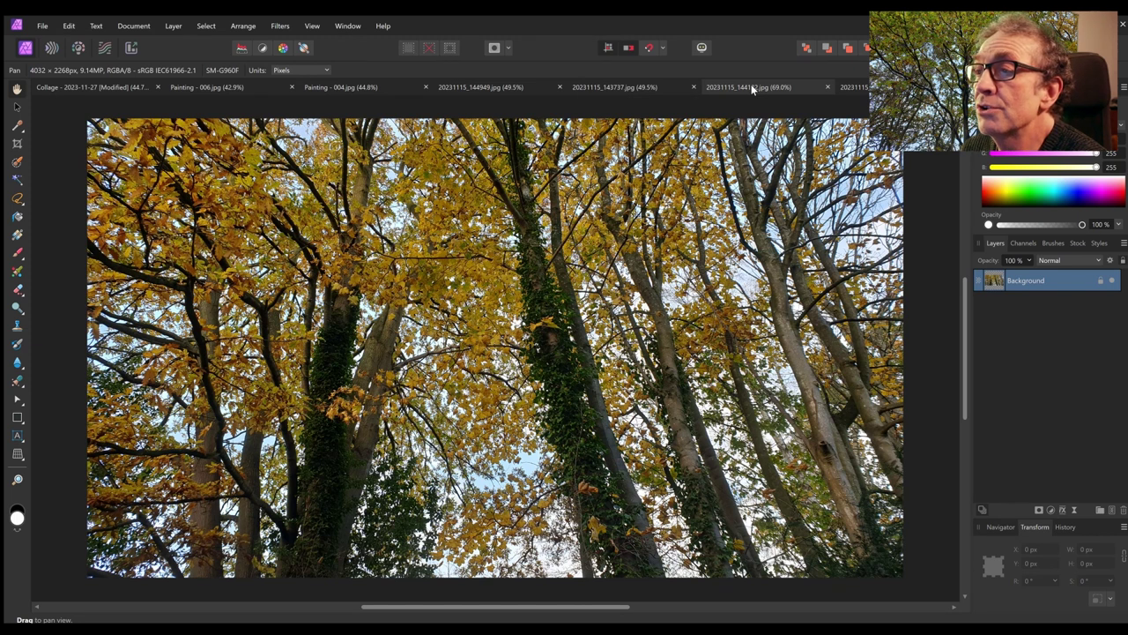
left_click(877, 87)
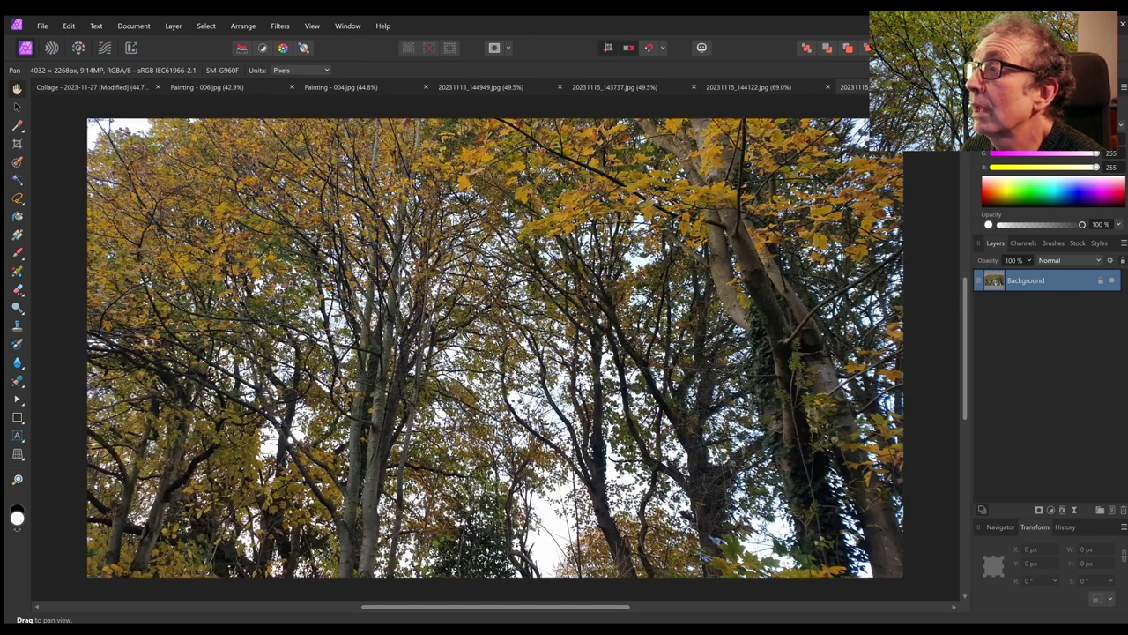
left_click(210, 87)
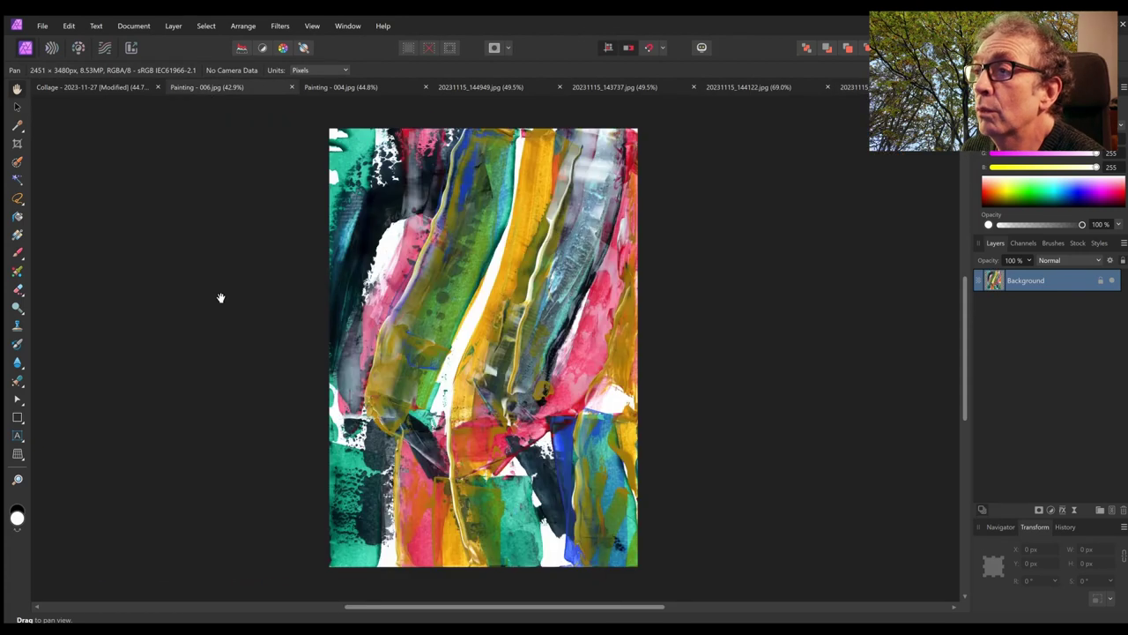
Compare the 20231115_143737.jpg and 20231115_144122.jpg photos against the Collage's layer list.
left_click(93, 85)
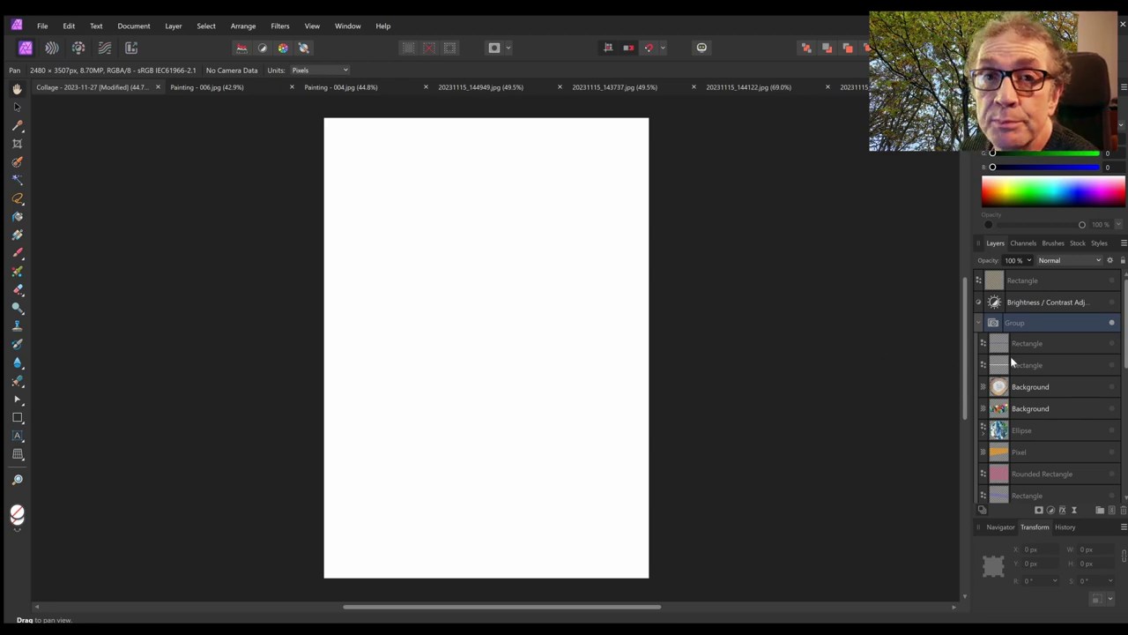
scroll(1027, 358, "down", 3)
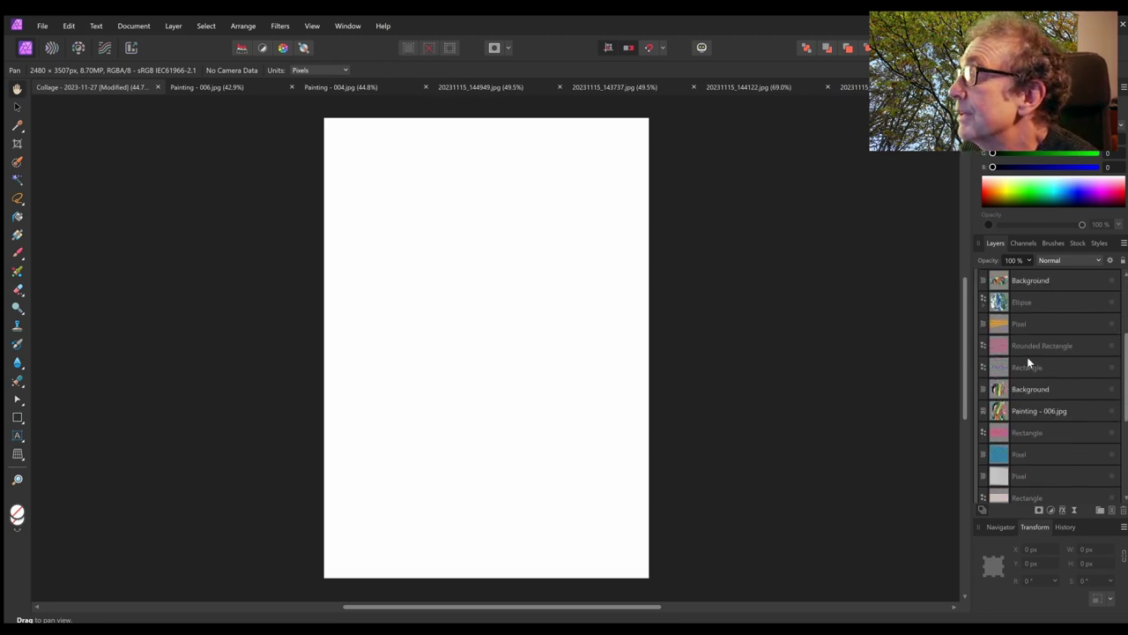
scroll(1027, 358, "down", 4)
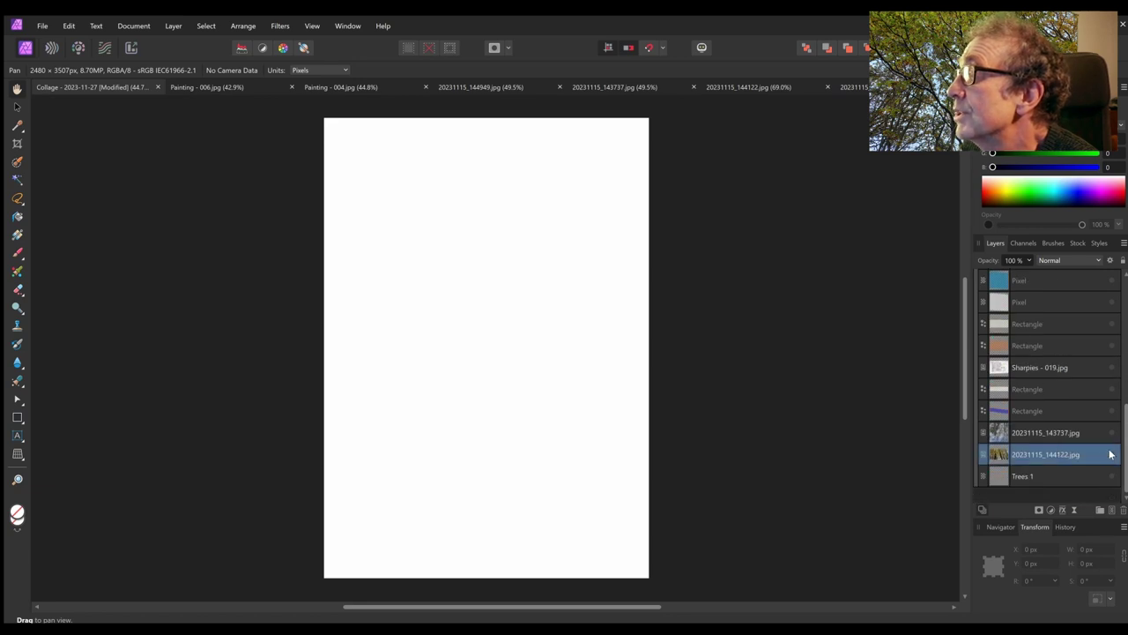
left_click(624, 88)
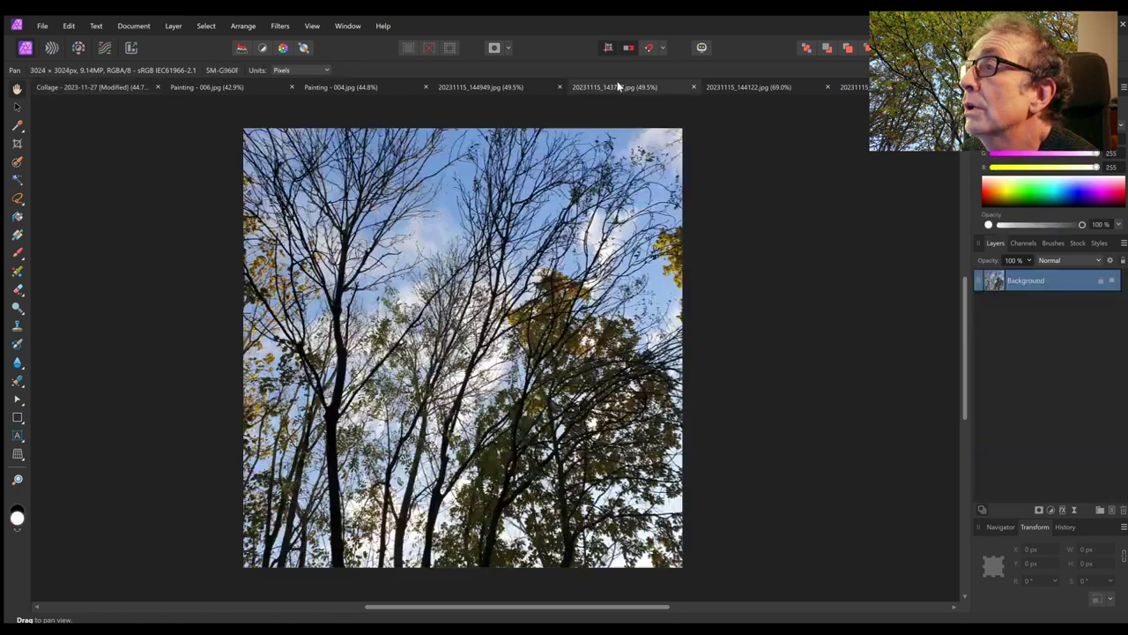
left_click(754, 86)
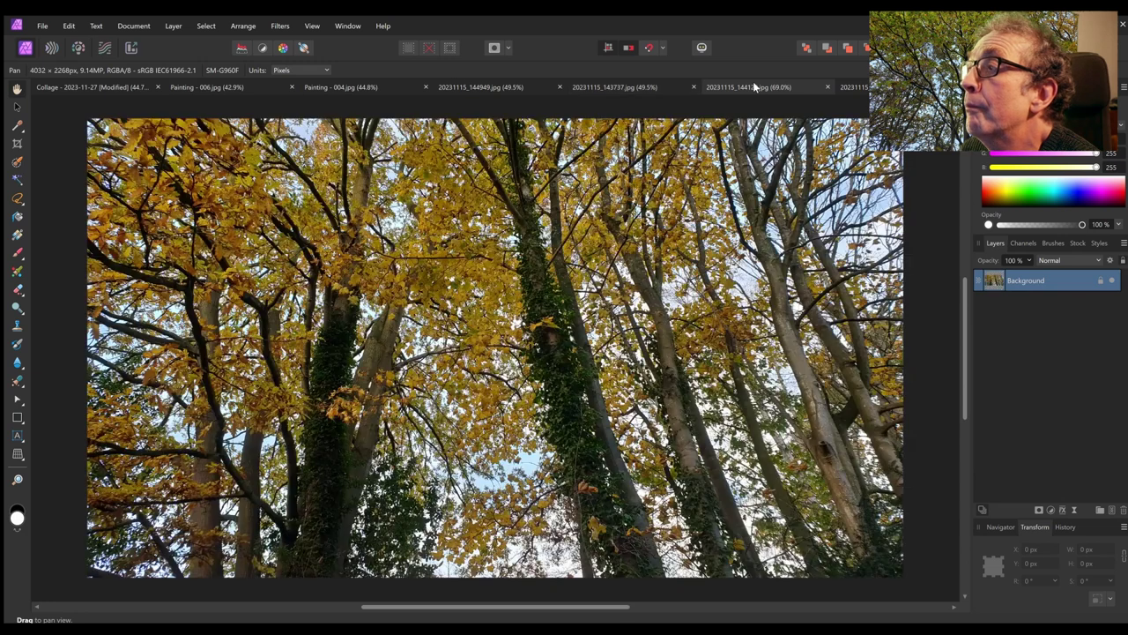
Make the 20231115_144122.jpg autumn-trees layer visible across the top of the Collage.
left_click(102, 88)
scroll(1048, 458, "down", 5)
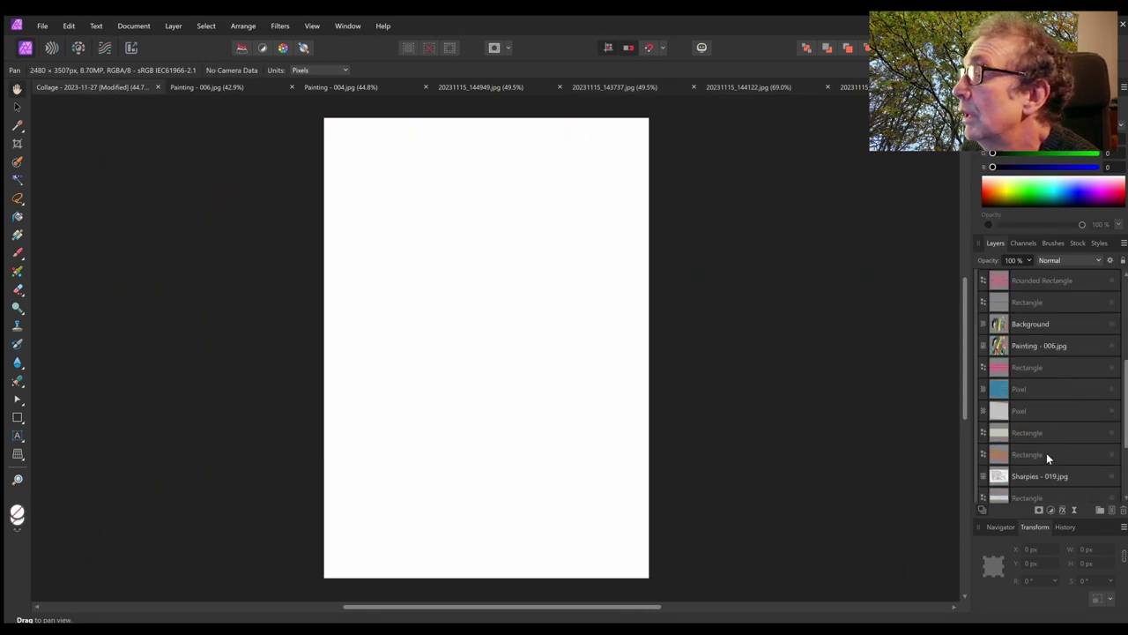
left_click(1059, 459)
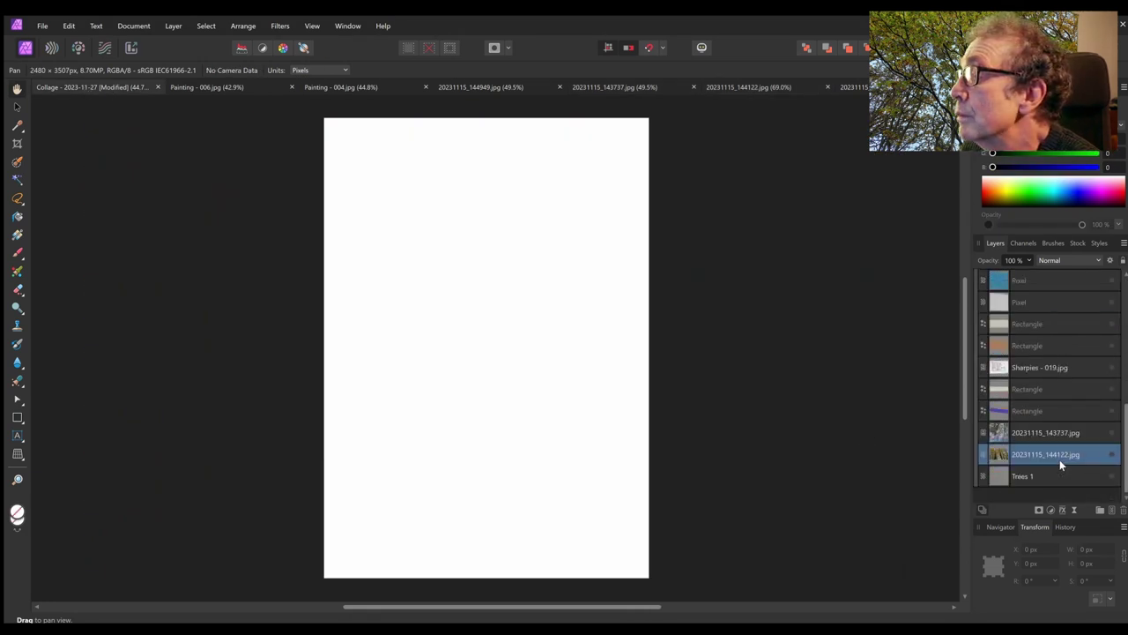
left_click(1110, 453)
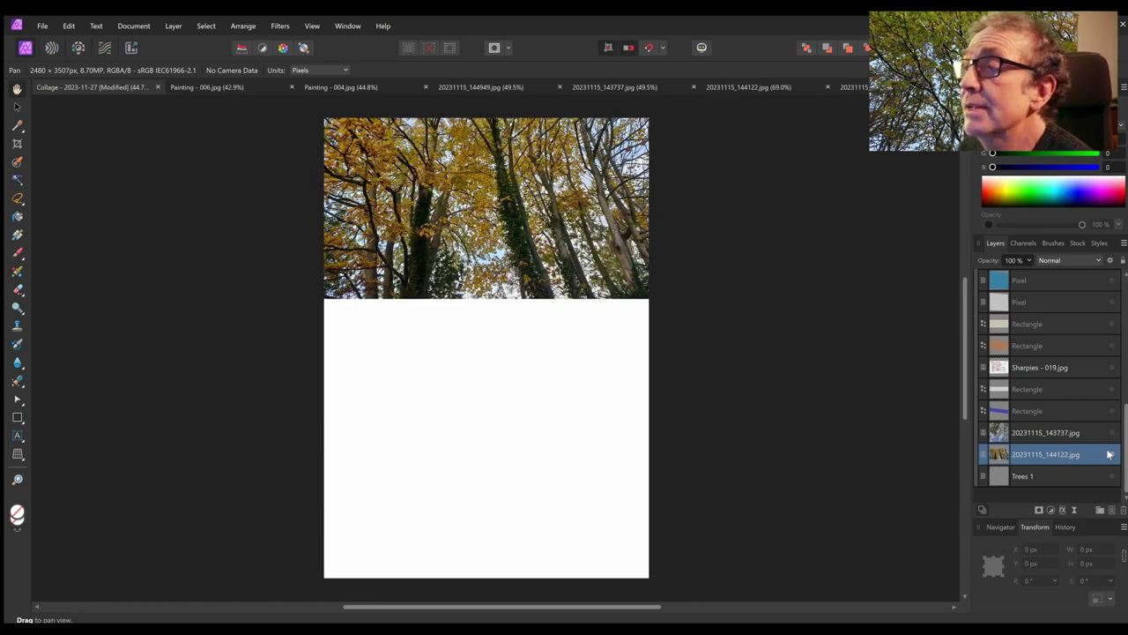
Show the upside-down 20231115_143737.jpg trees in the lower half and Painting - 006.jpg centred.
left_click(1109, 432)
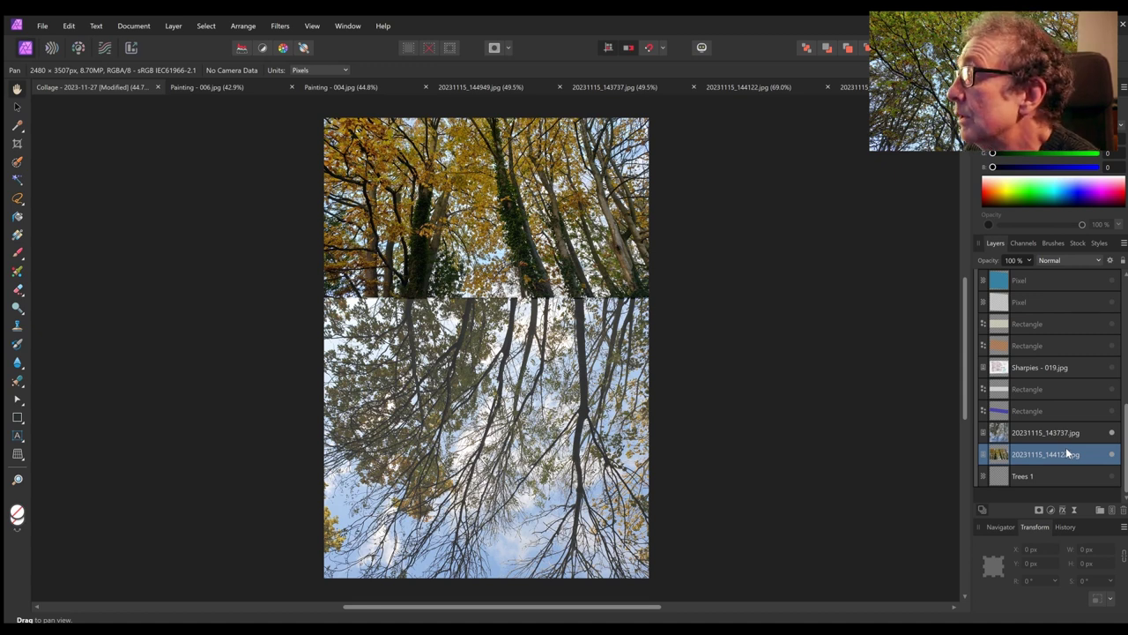
scroll(1067, 452, "up", 3)
scroll(1065, 452, "up", 3)
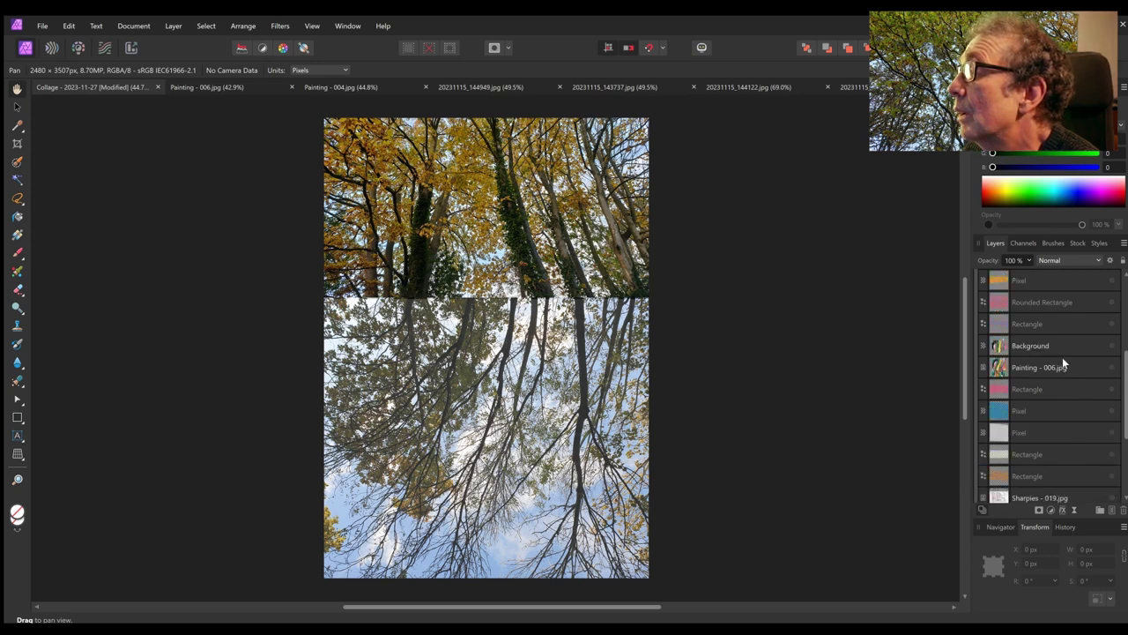
left_click(1110, 367)
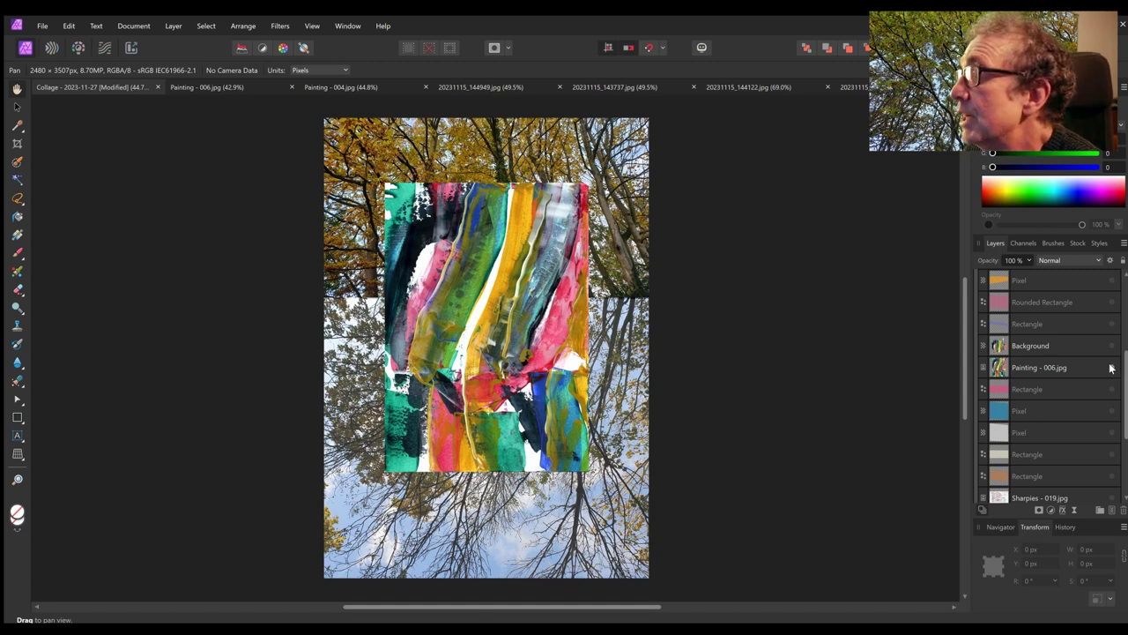
Swap the rectangular Painting - 006 for the wavy cut-out and reveal the second painted band below.
left_click(1111, 368)
left_click(1109, 344)
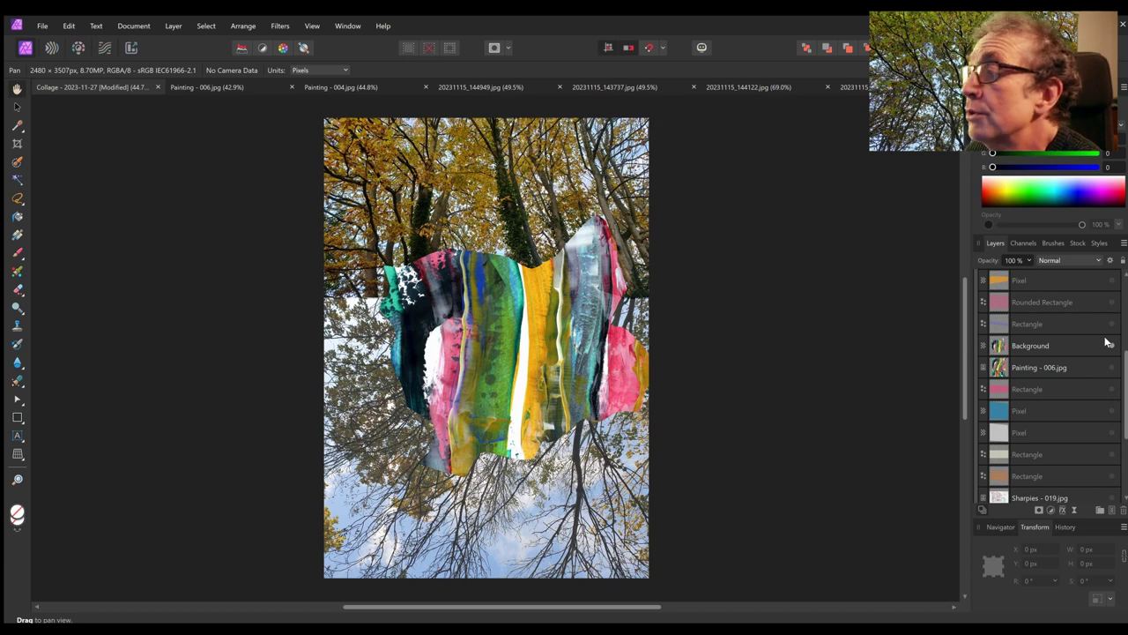
scroll(1108, 342, "down", 1)
scroll(1106, 342, "up", 2)
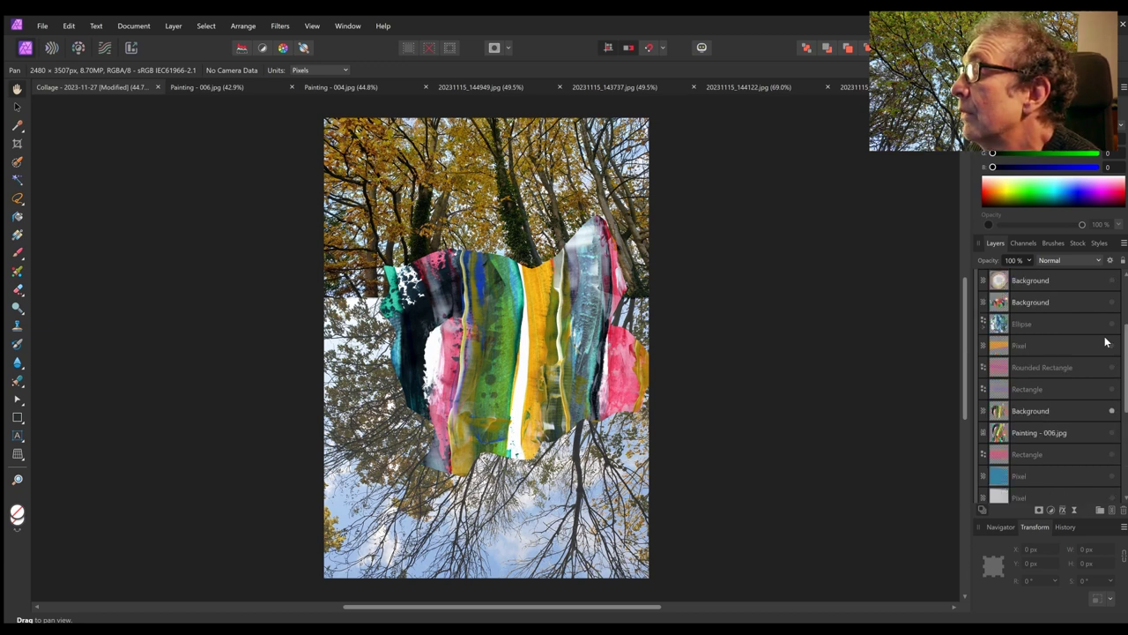
left_click(1112, 302)
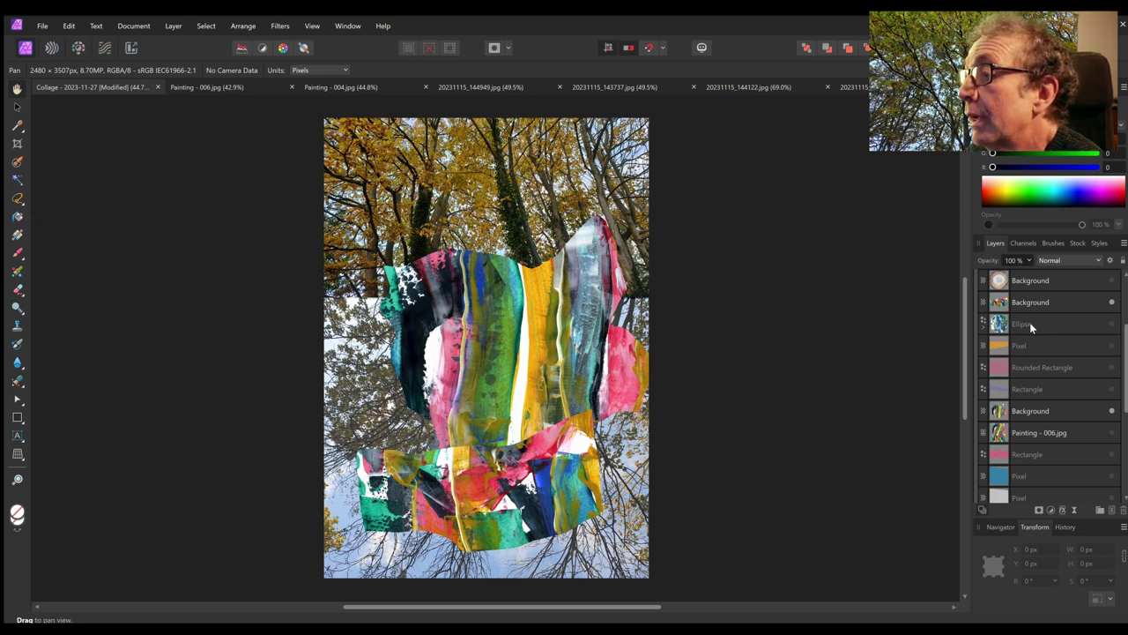
Show the Ellipse layer's round blue-painting cut-out, checking it against Painting - 004.jpg.
left_click(1111, 324)
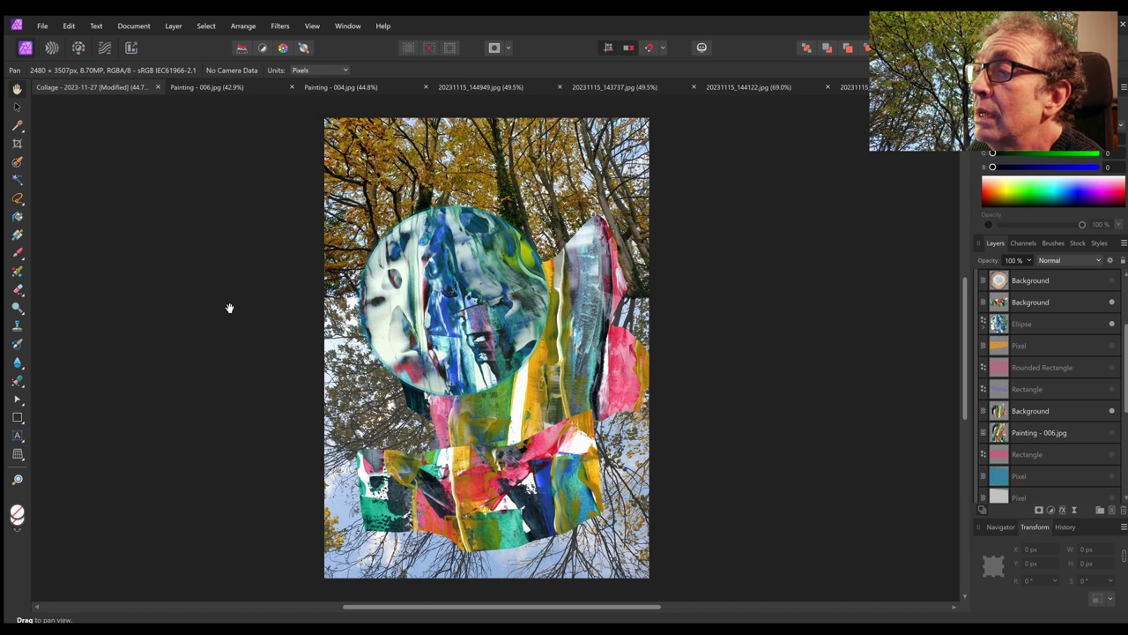
left_click(348, 87)
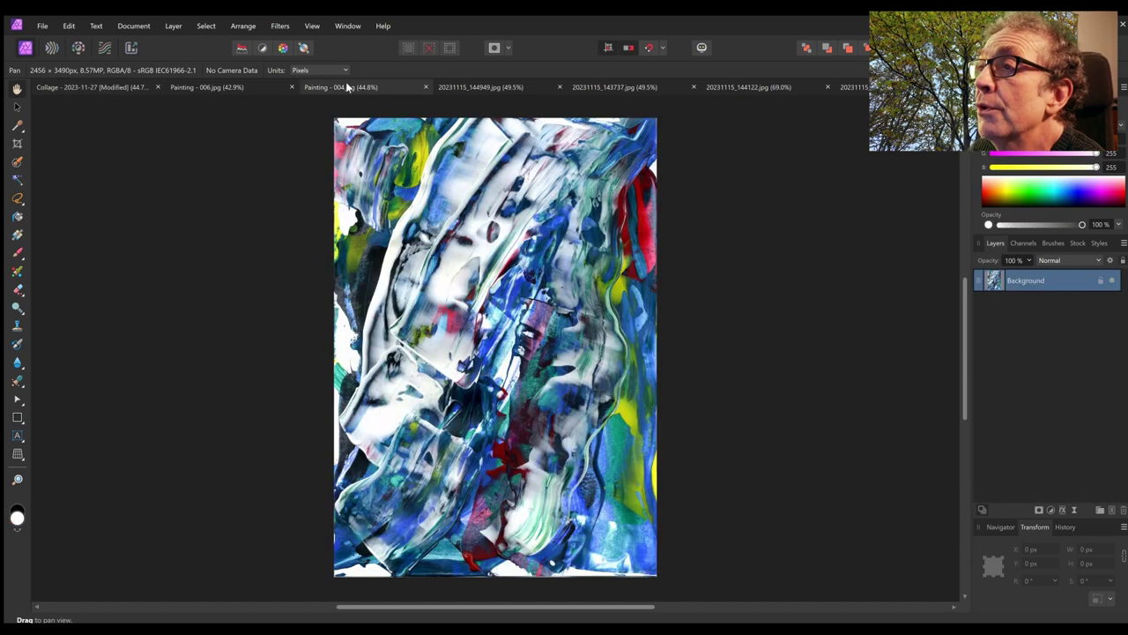
left_click(93, 87)
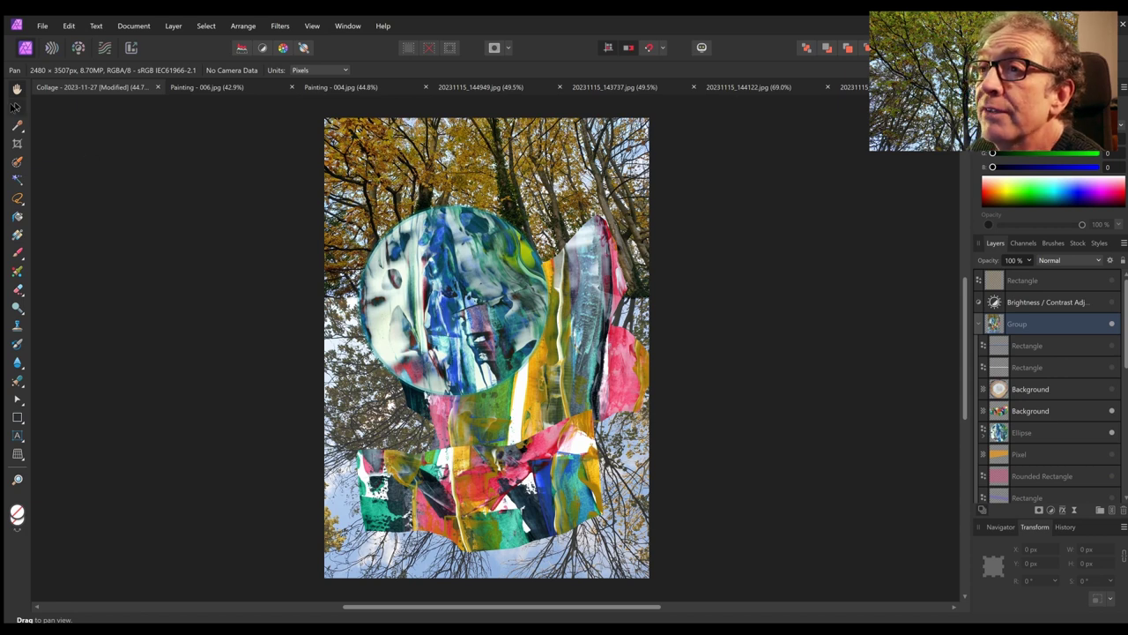
left_click(15, 107)
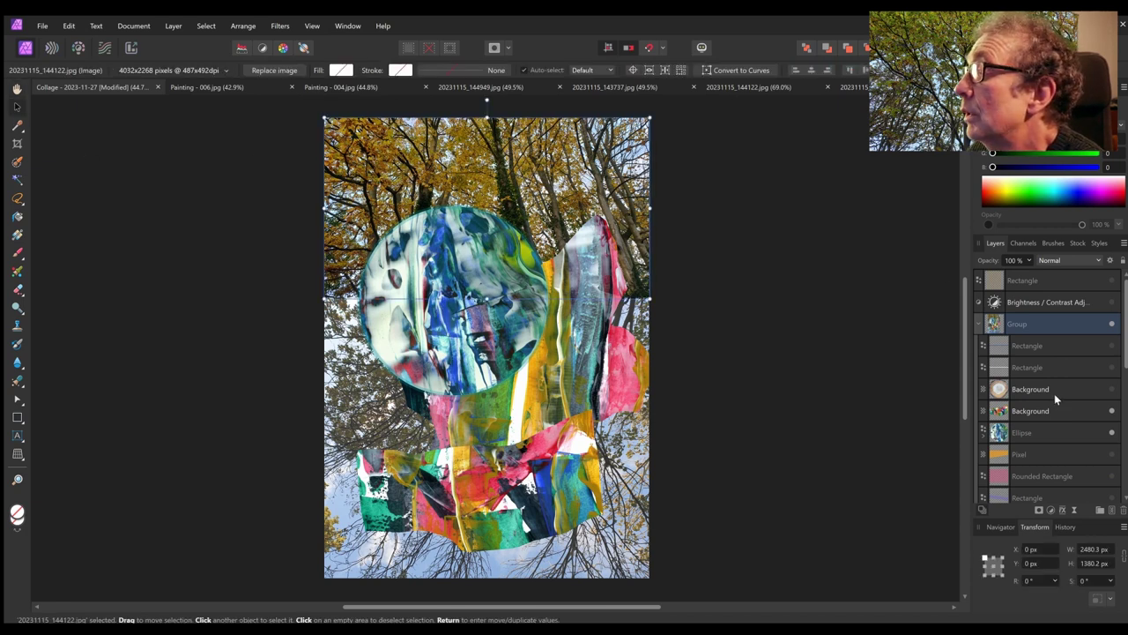
scroll(1055, 397, "down", 3)
left_click(1037, 369)
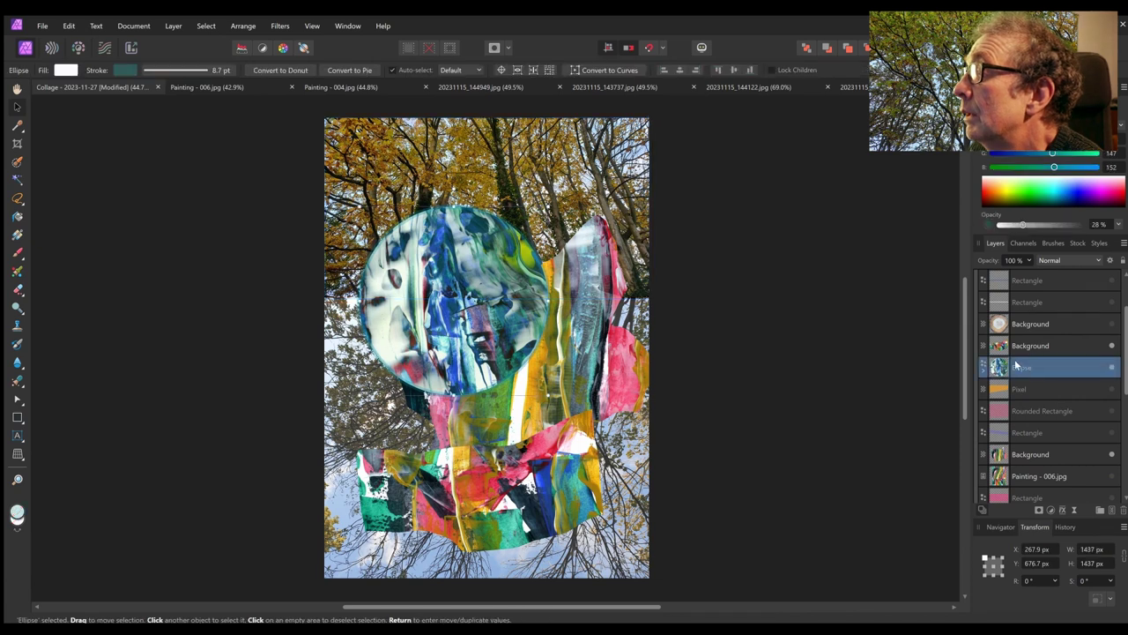
left_click_drag(467, 305, 459, 273)
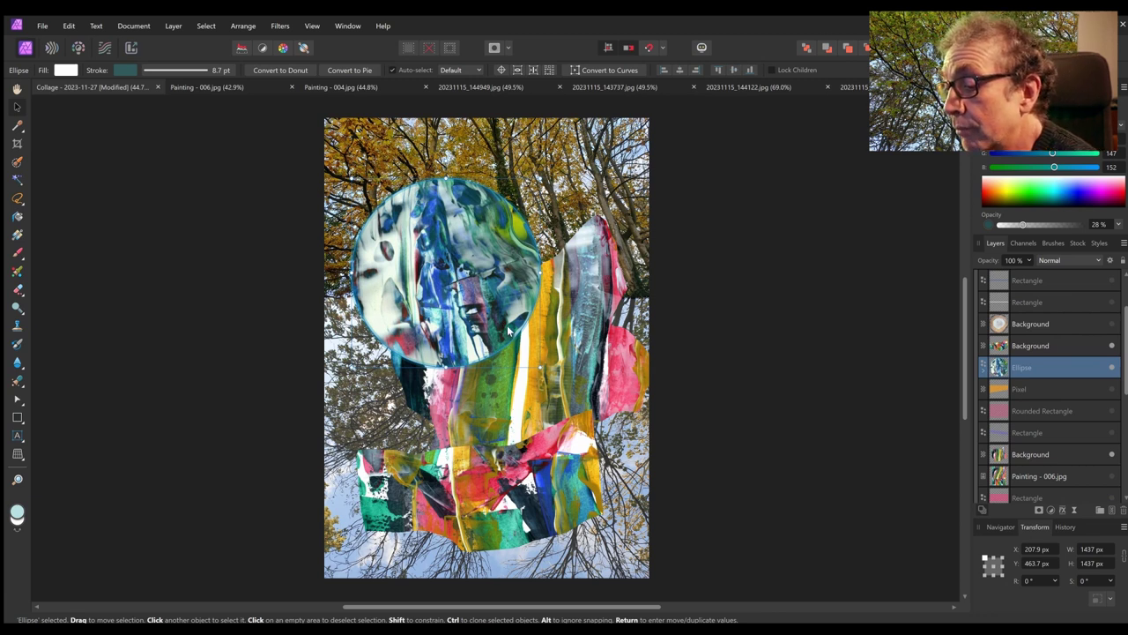
left_click_drag(508, 327, 511, 325)
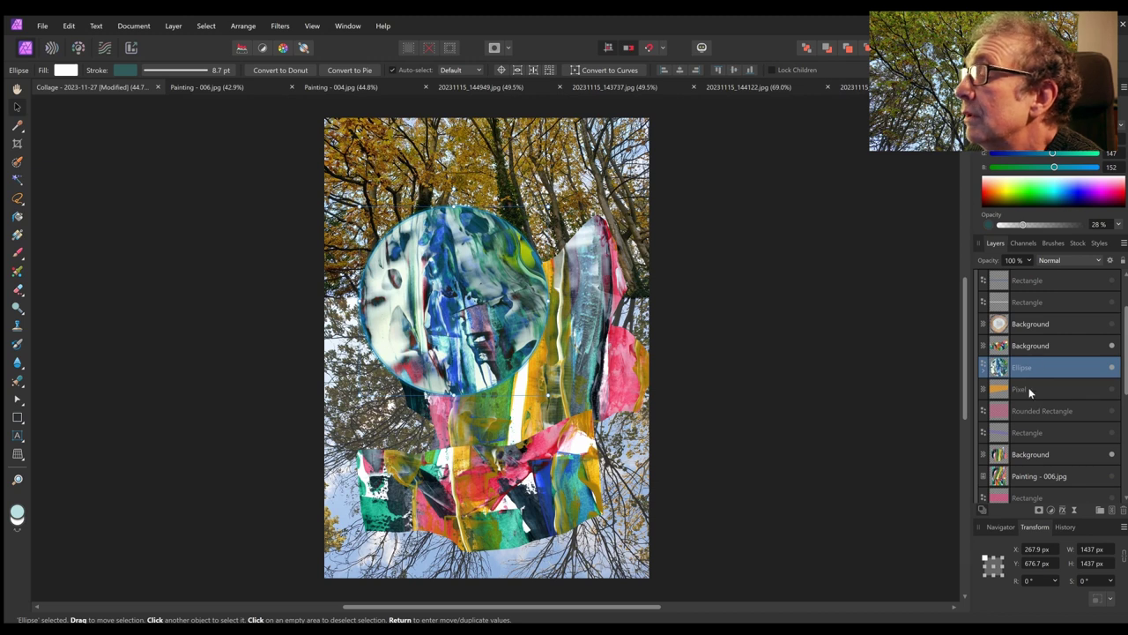
Show the tree-stump slice layer, comparing it with the 20231115_144949.jpg source photo.
left_click(1110, 323)
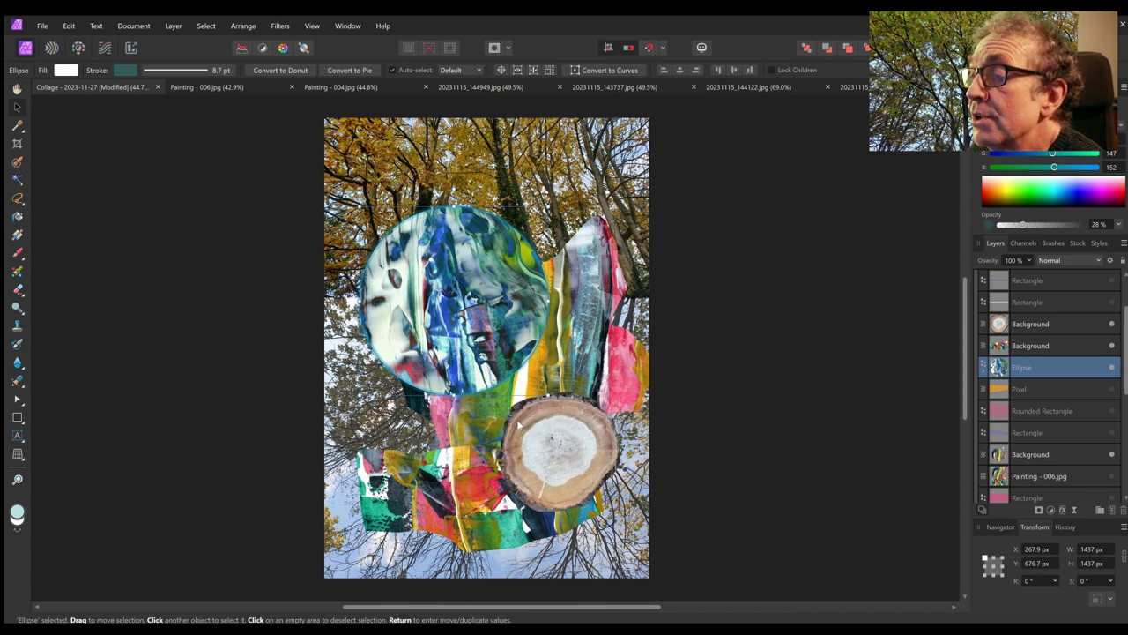
left_click(472, 86)
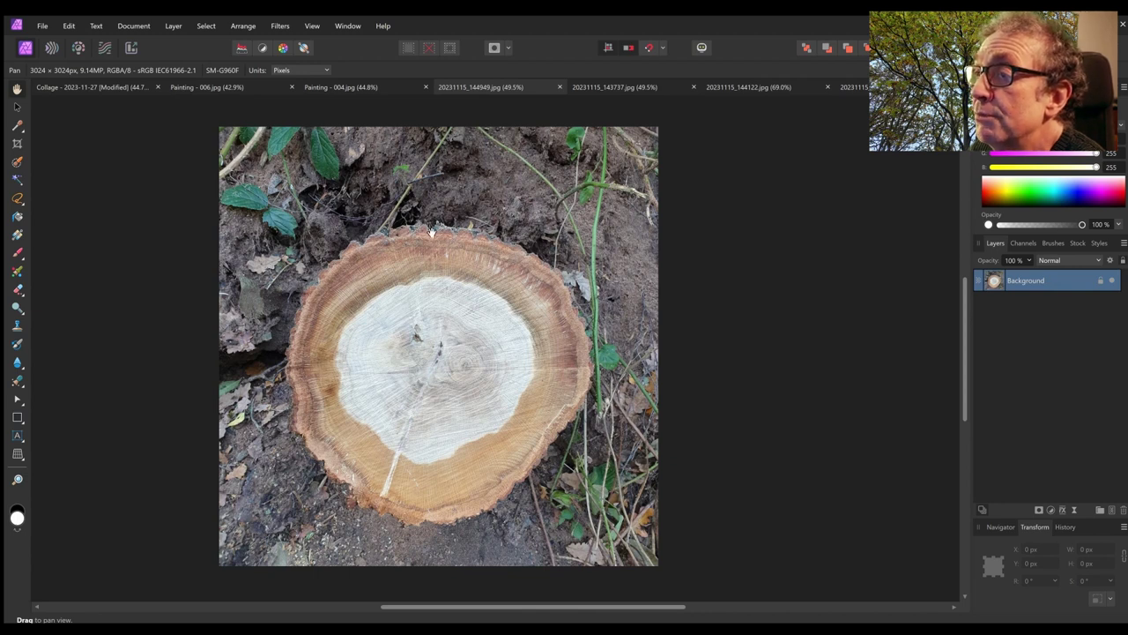
left_click(75, 86)
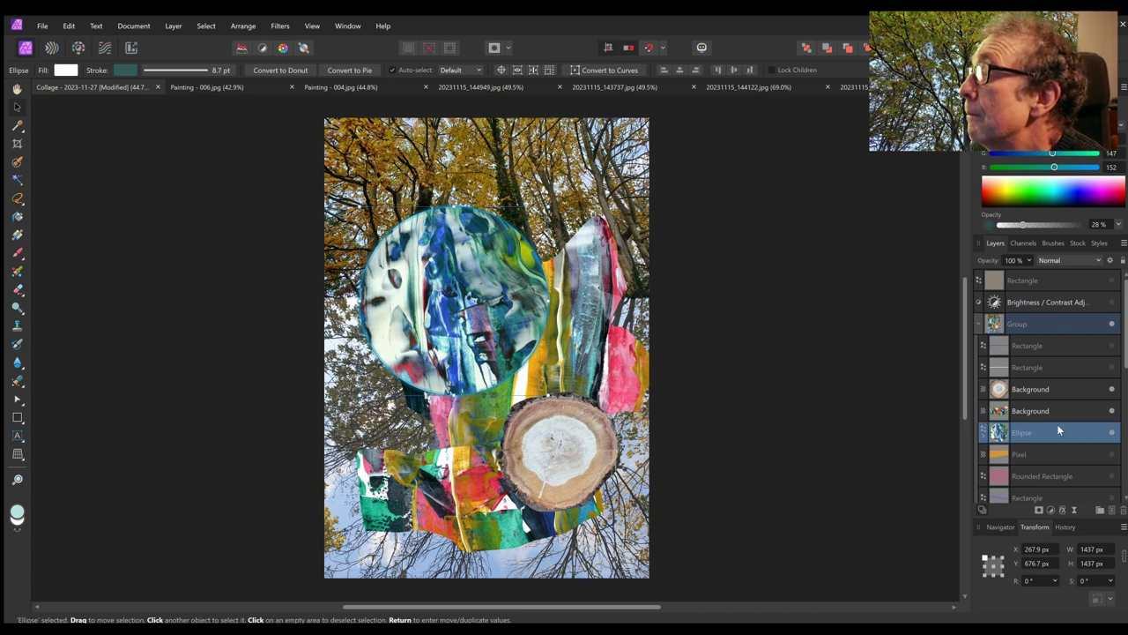
Turn on the blue textured Pixel layer over the middle of the collage.
scroll(1055, 421, "down", 3)
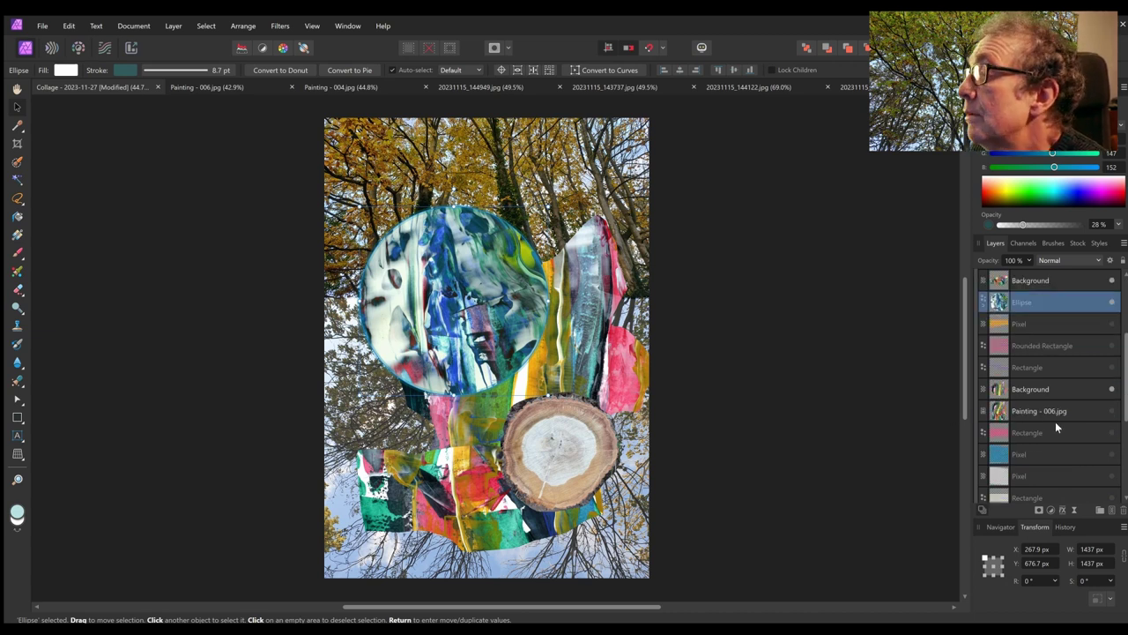
scroll(1056, 404, "down", 3)
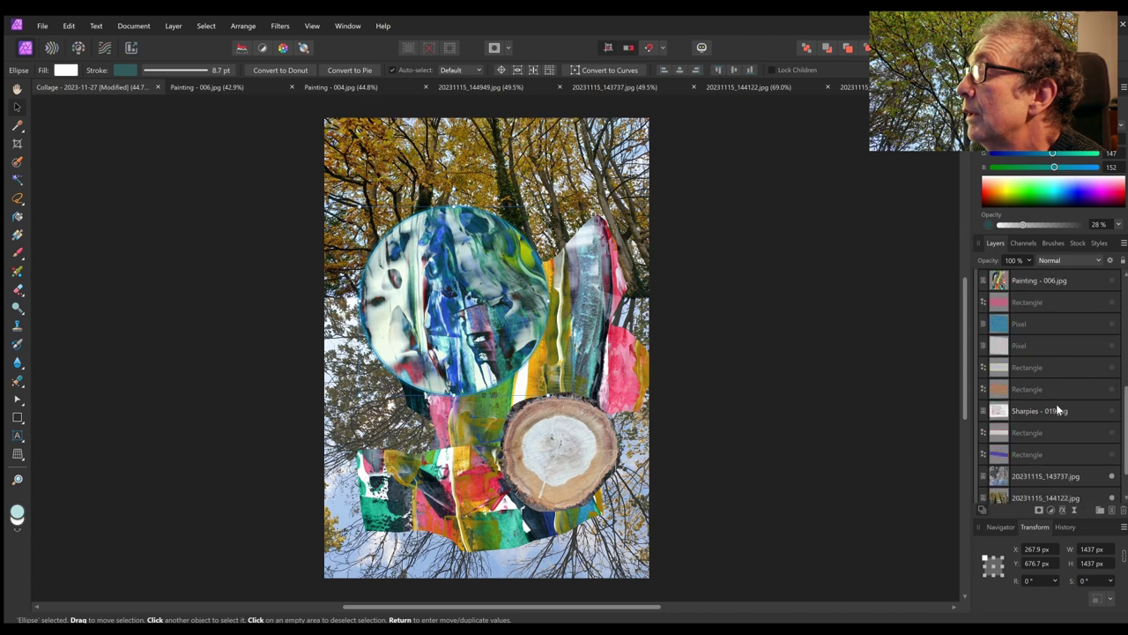
scroll(1056, 410, "down", 1)
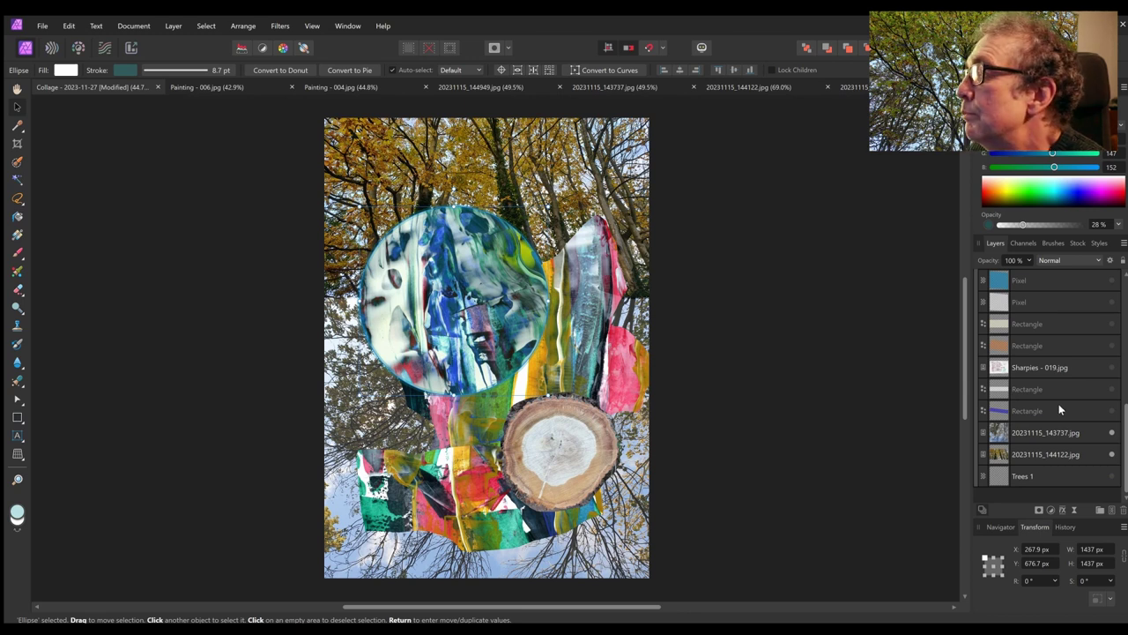
scroll(1059, 407, "up", 2)
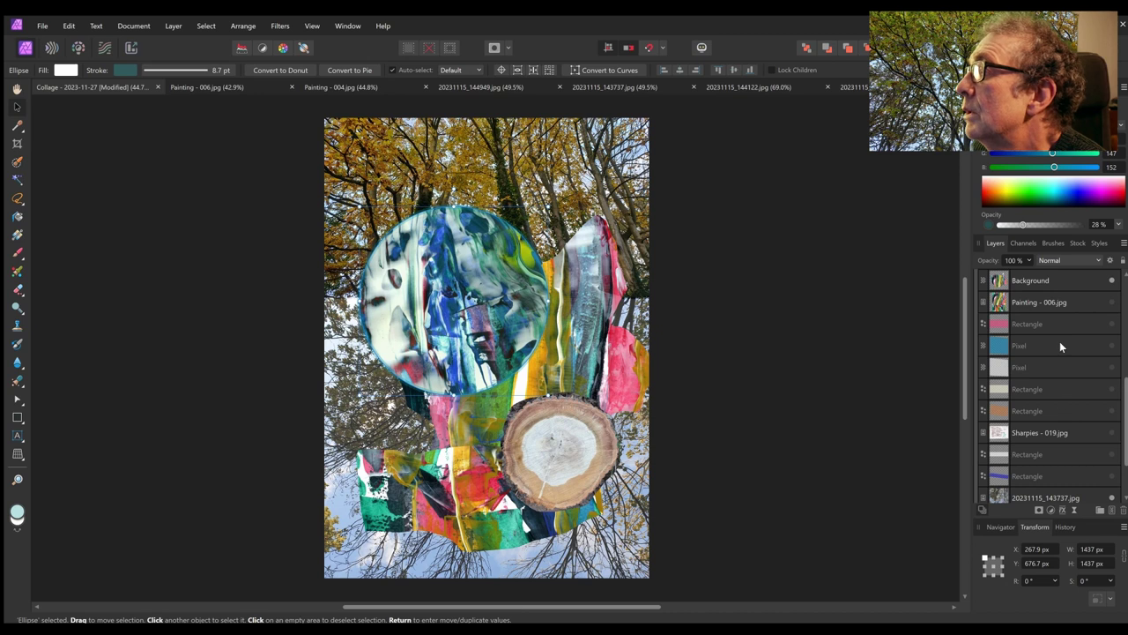
left_click(1109, 345)
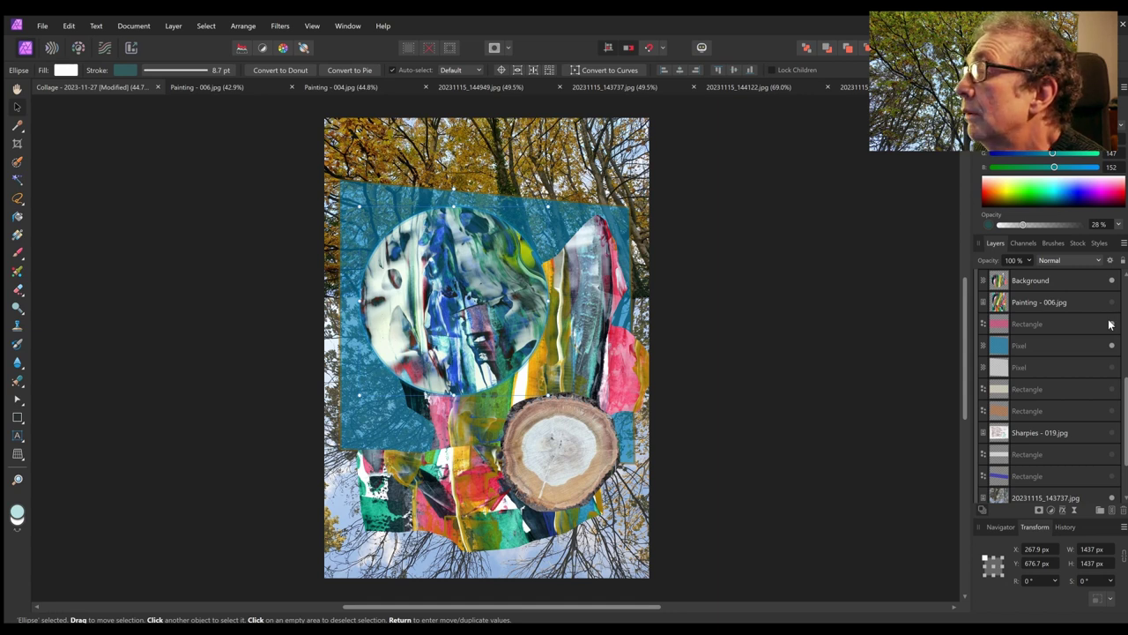
Compare the purple Rounded Rectangle behind the circle on and off, leaving it visible.
scroll(1100, 335, "up", 4)
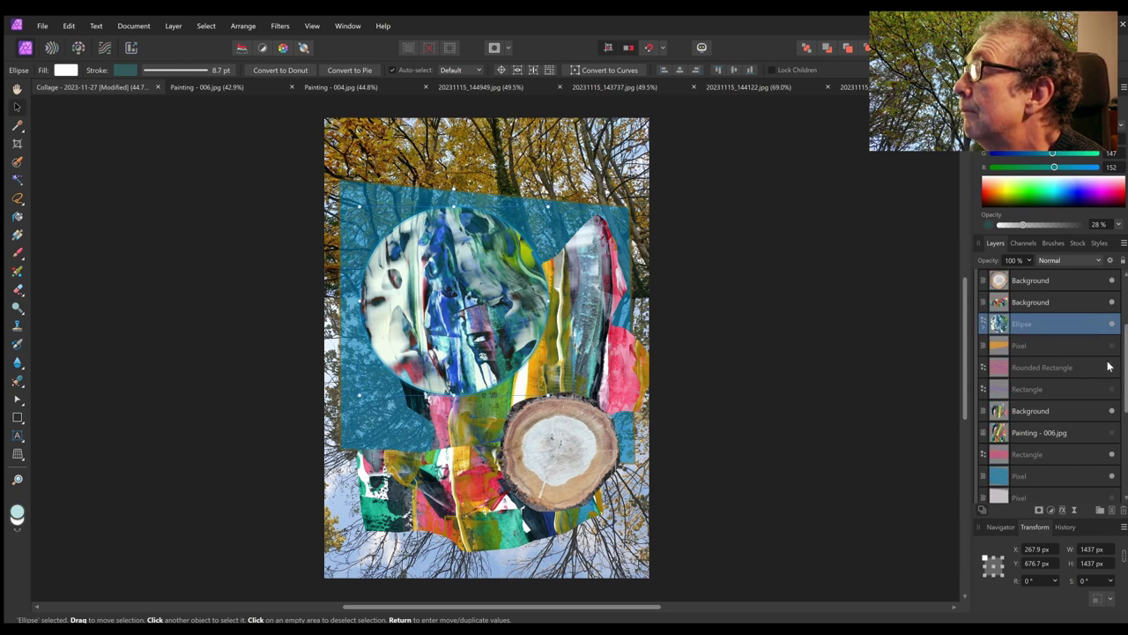
left_click(1109, 366)
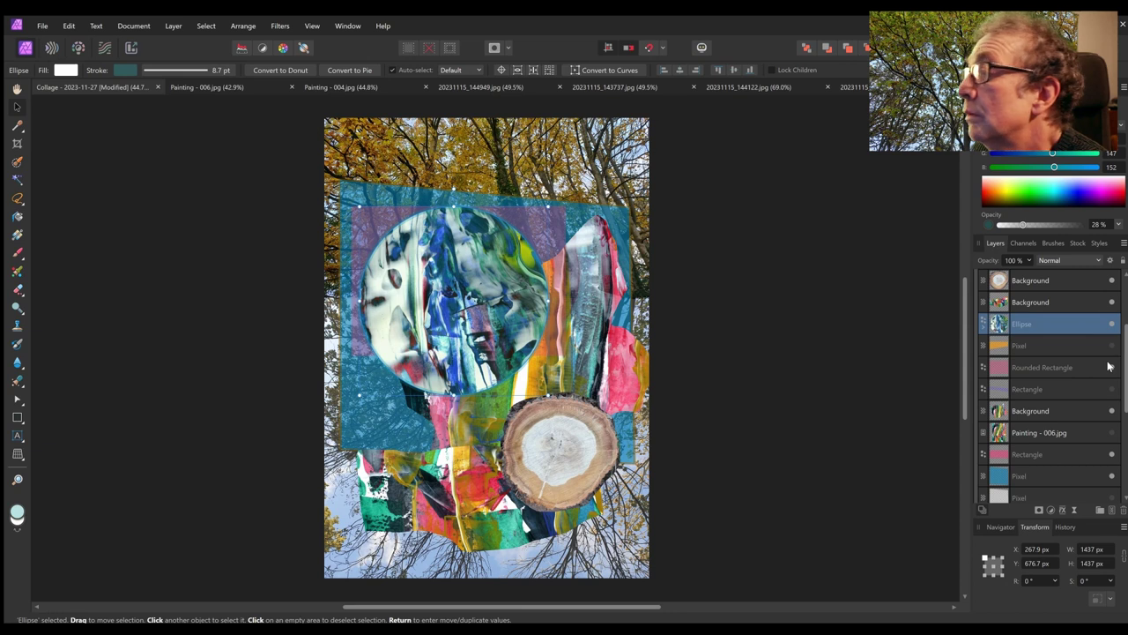
left_click(1109, 366)
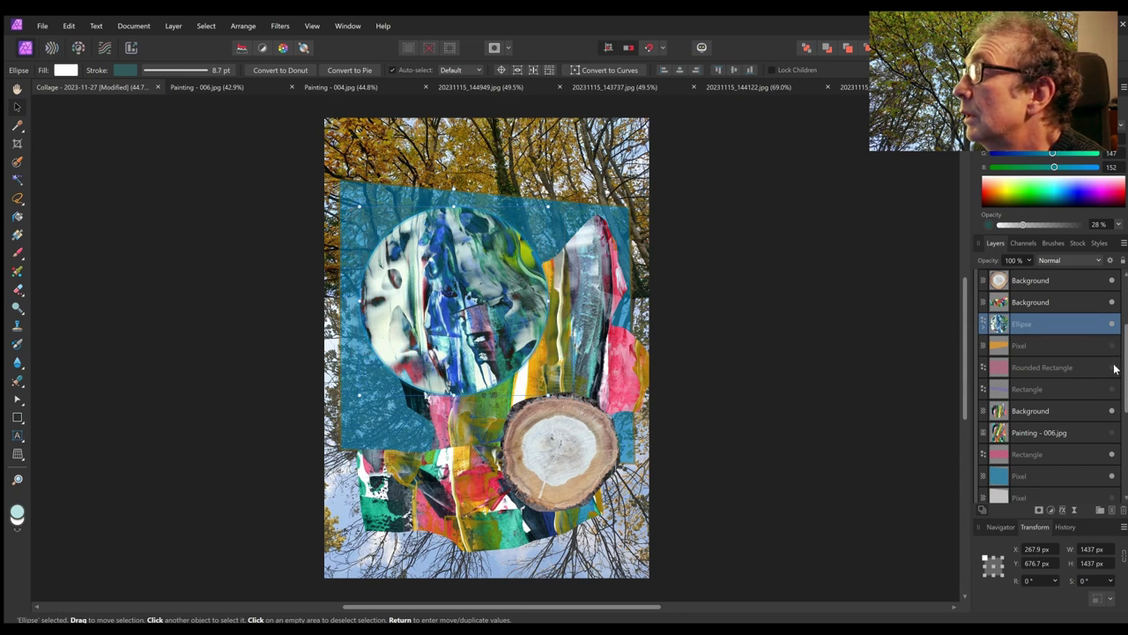
left_click(1110, 367)
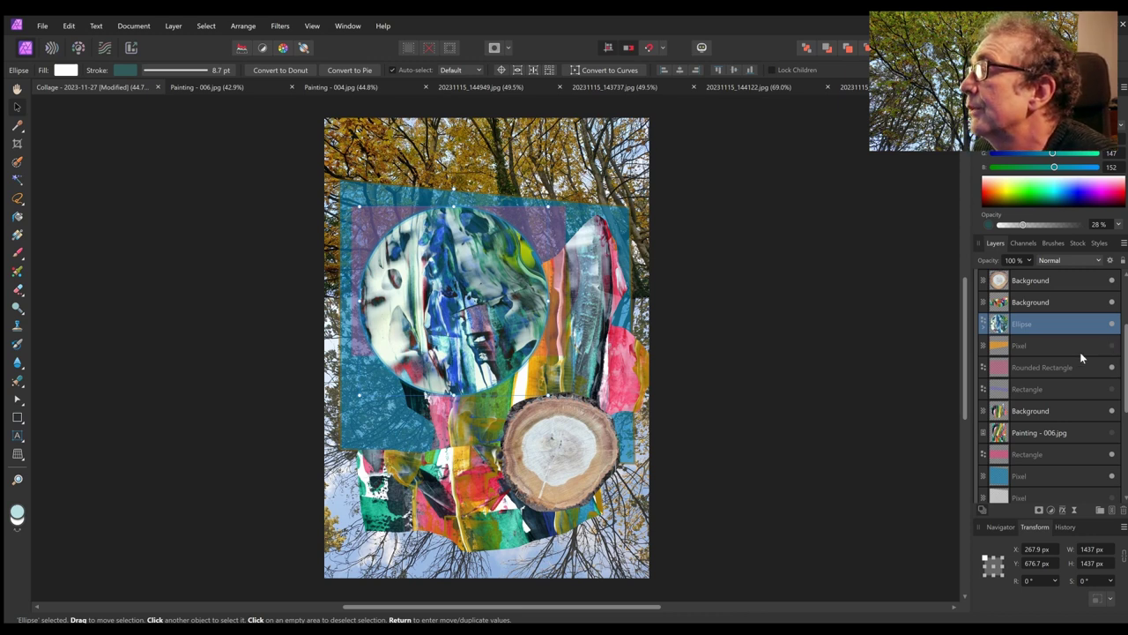
Show the second blue Pixel layer, the pale upper-right Rectangle and the orange treetop tint Rectangle.
scroll(1080, 351, "down", 5)
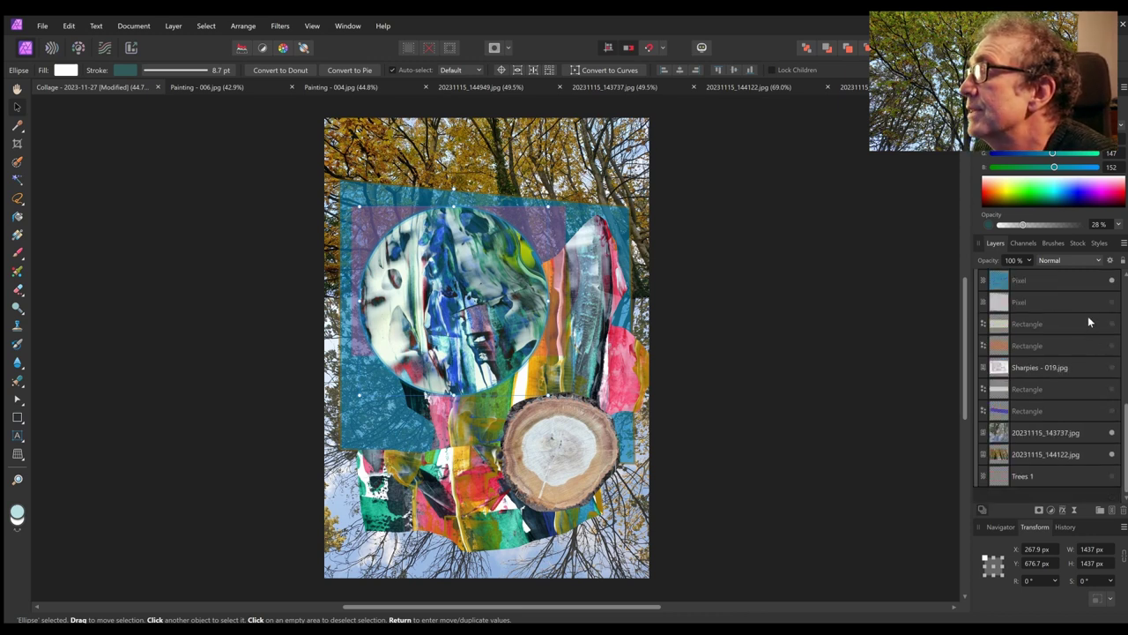
left_click(1111, 302)
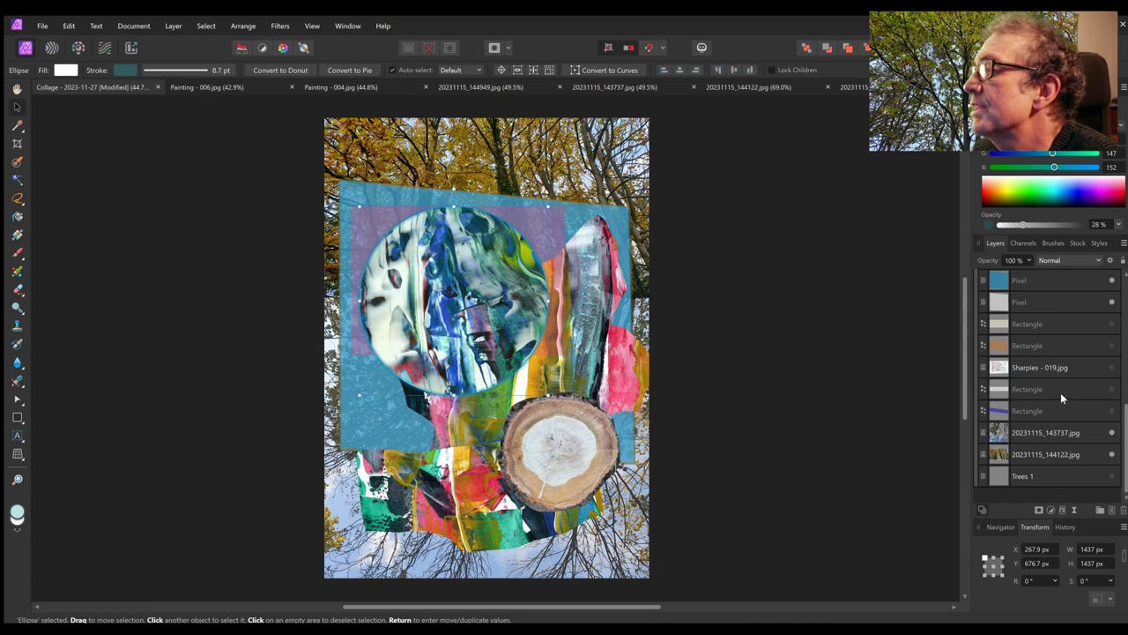
left_click(1111, 323)
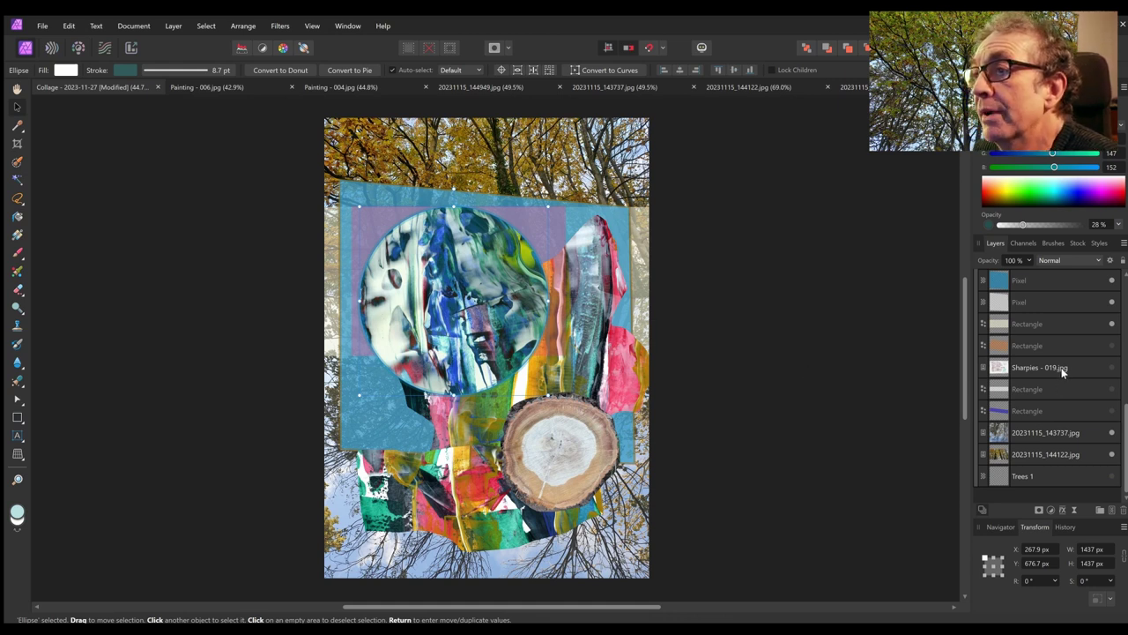
left_click(1108, 346)
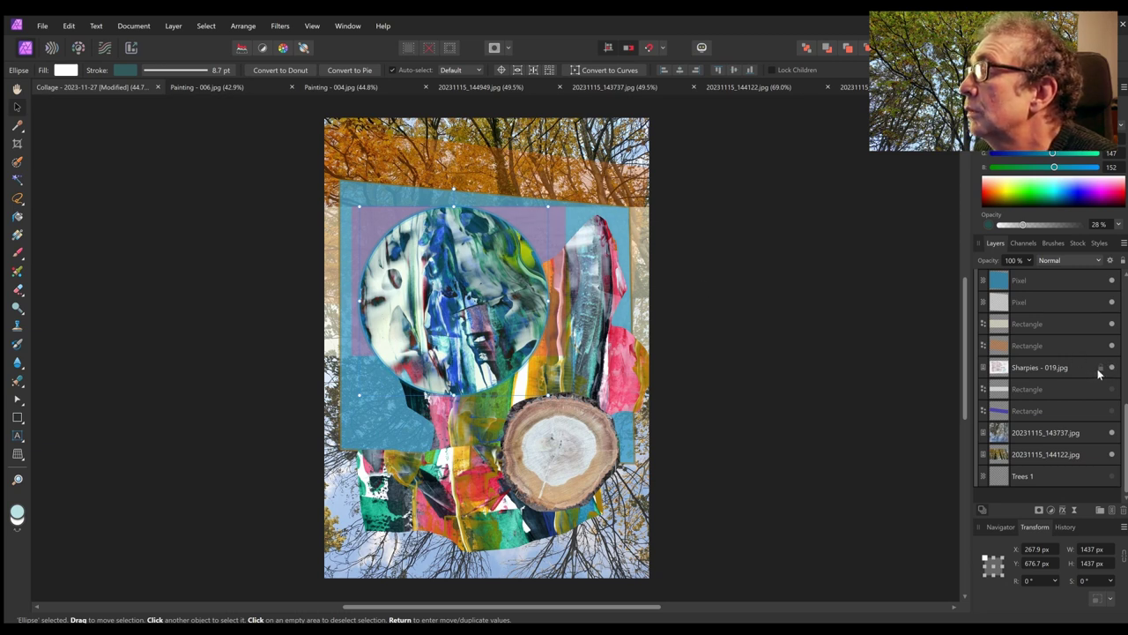
left_click(1027, 366)
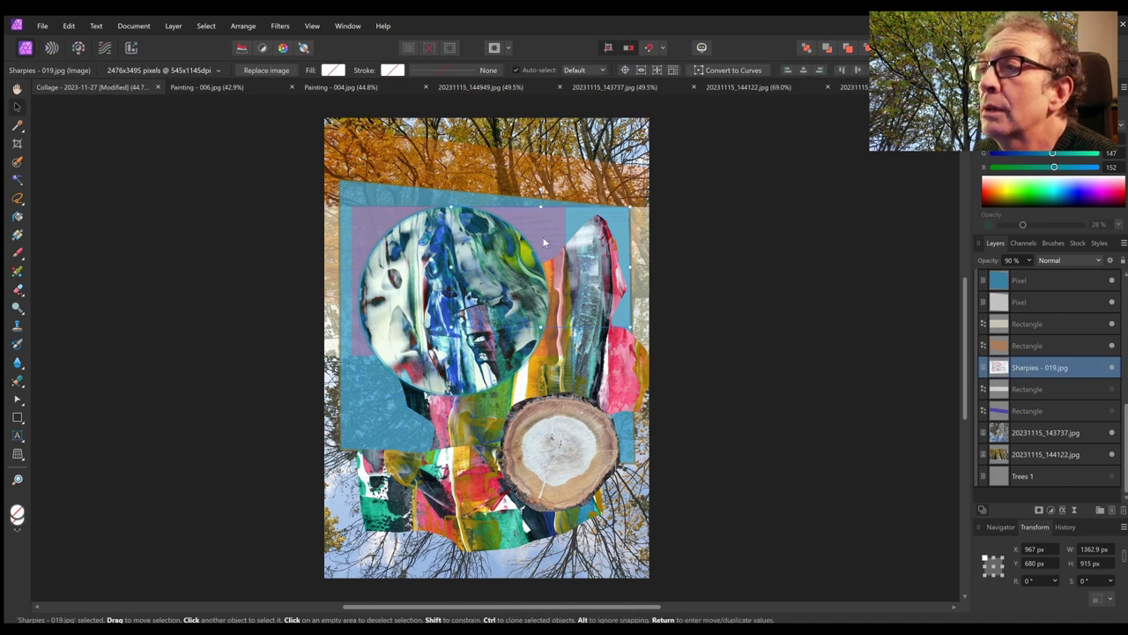
mouse_move(545, 233)
left_mouse_down()
mouse_move(532, 151)
mouse_move(549, 236)
left_mouse_up()
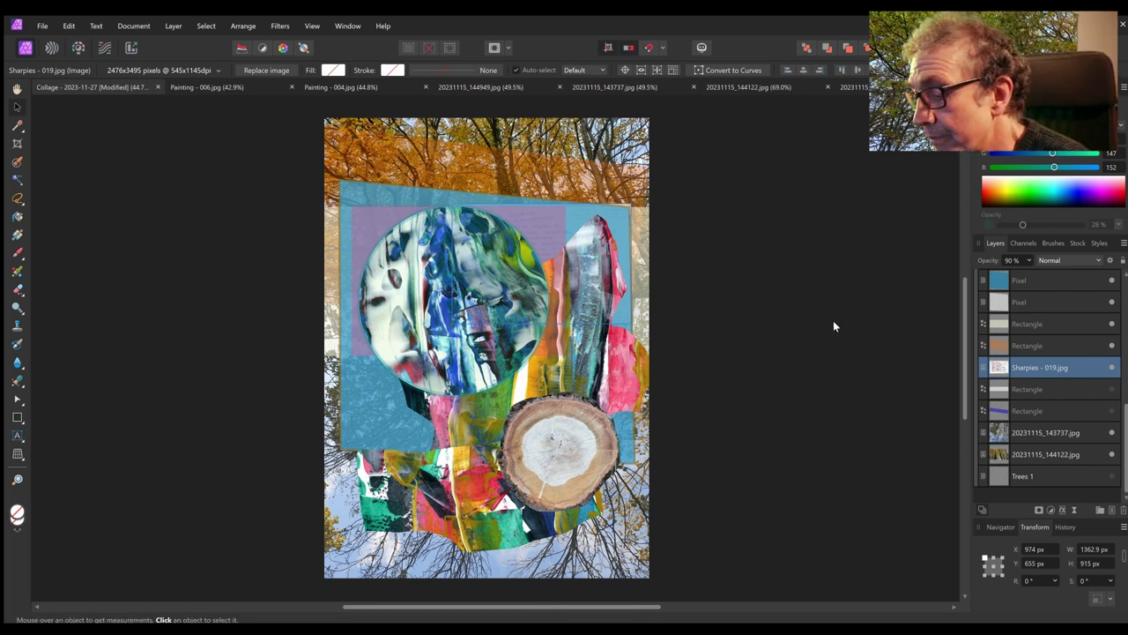
key("Down")
key("Down")
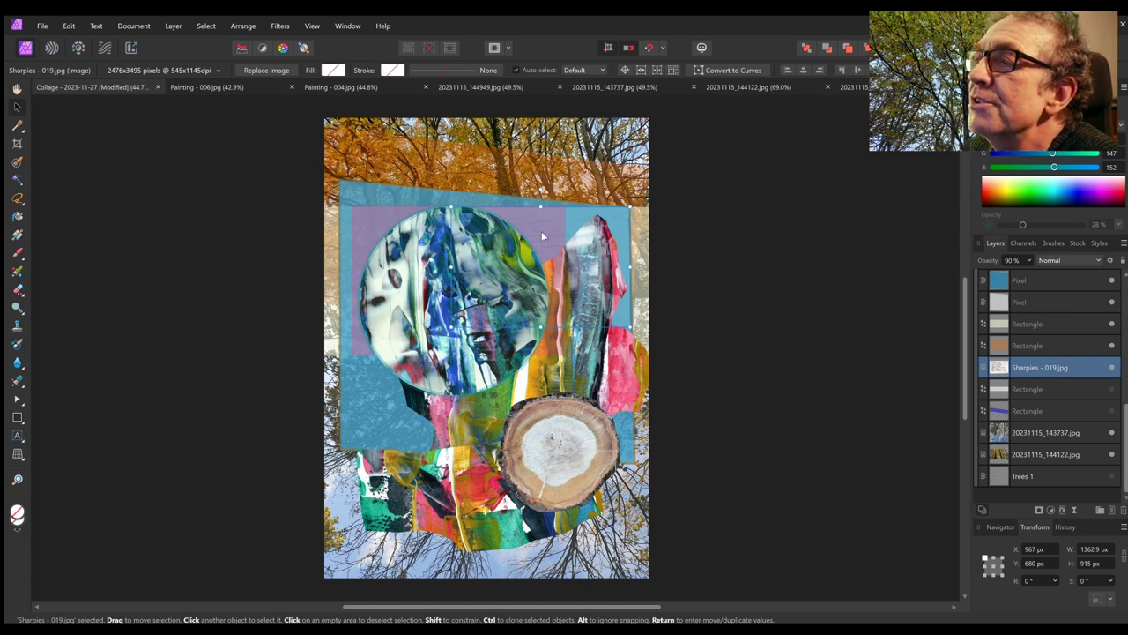
left_click(705, 297)
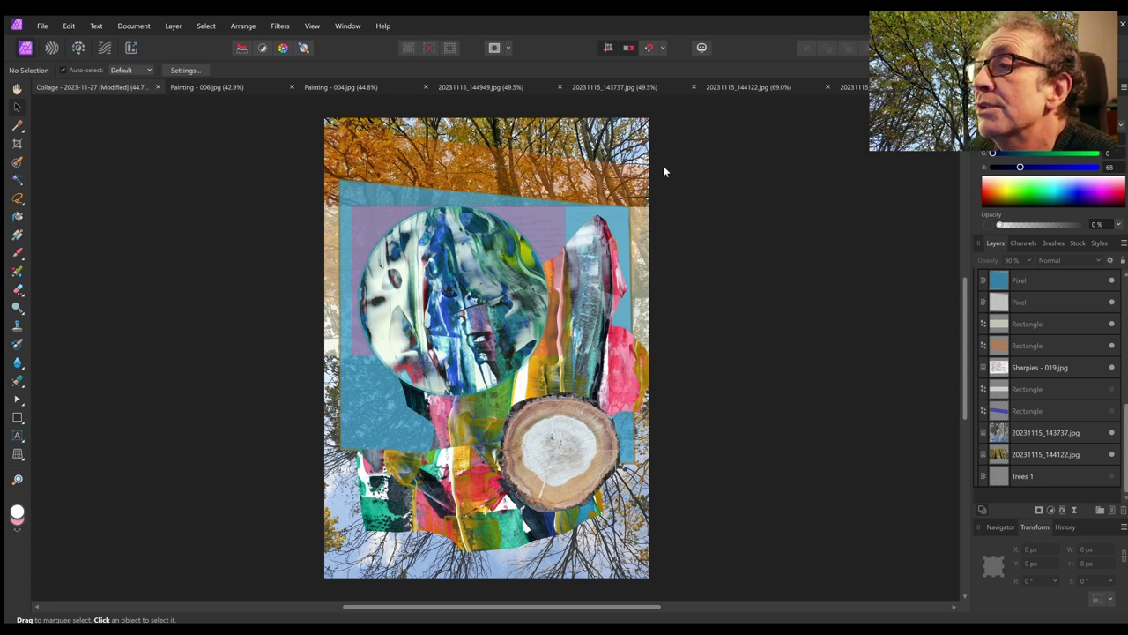
Show the pale lavender bottom band, blue-purple treetop tint and orange Pixel band across the middle.
left_click(1111, 411)
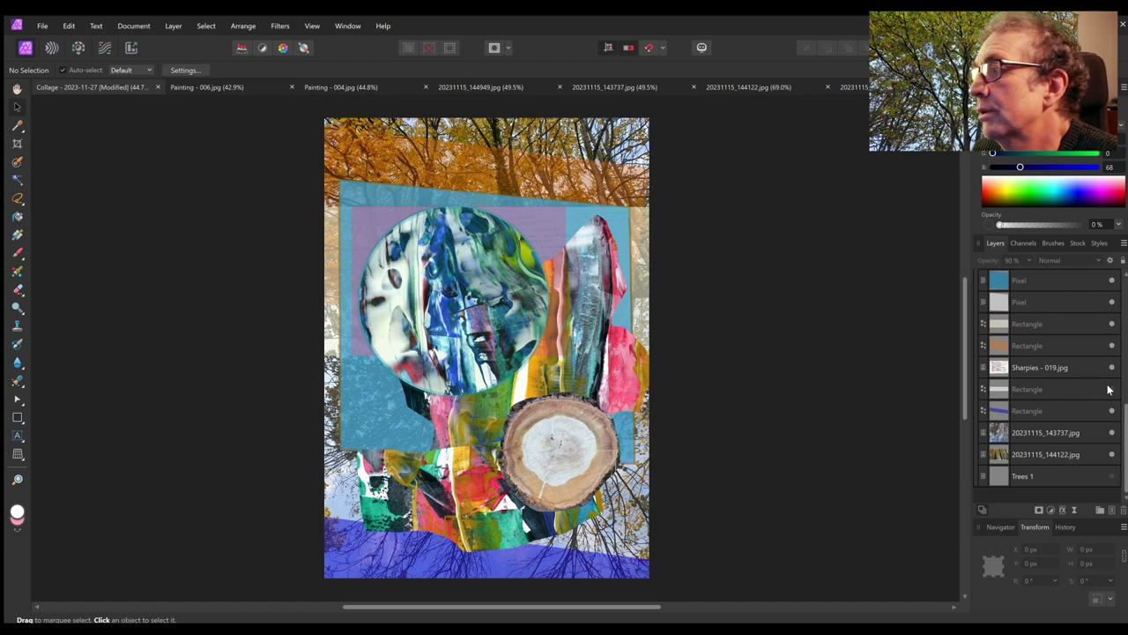
left_click(1110, 389)
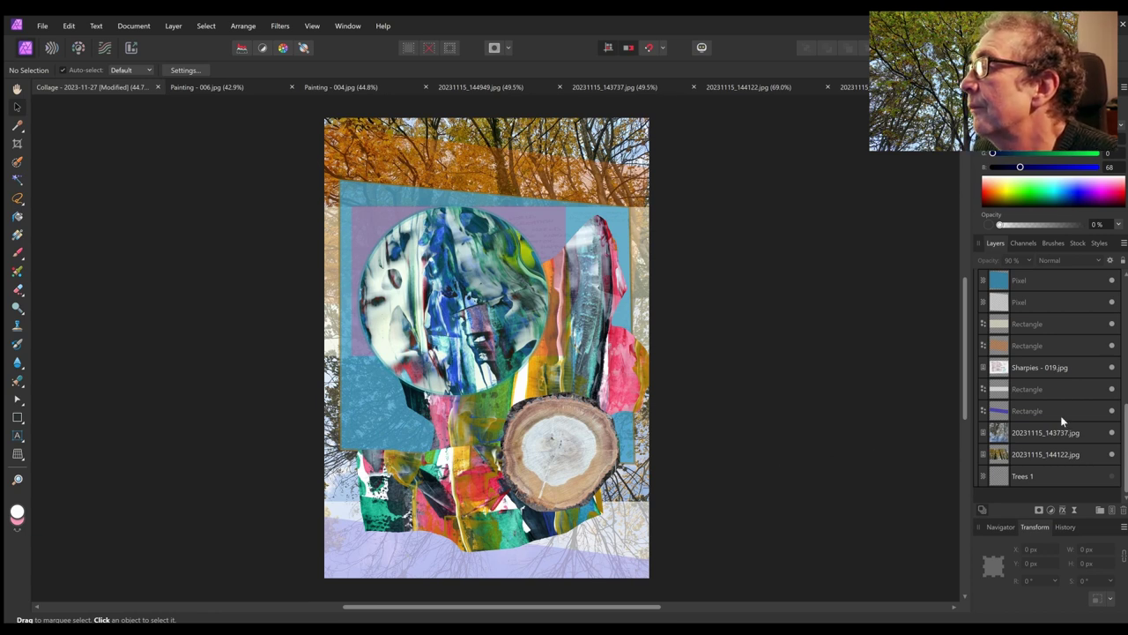
scroll(1061, 418, "up", 3)
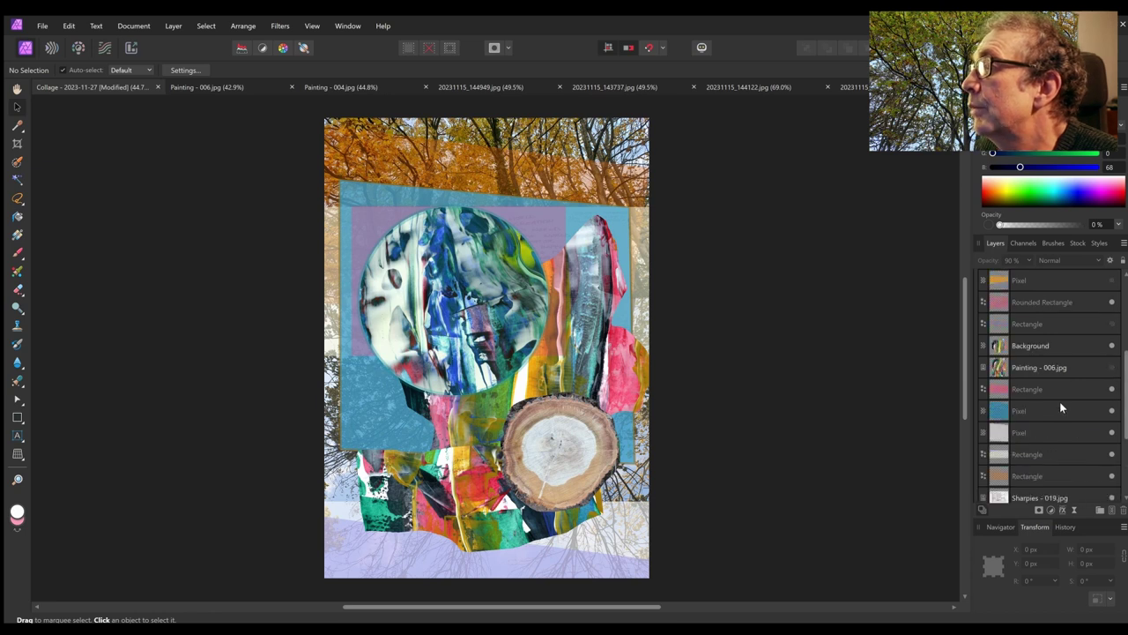
scroll(1067, 368, "up", 2)
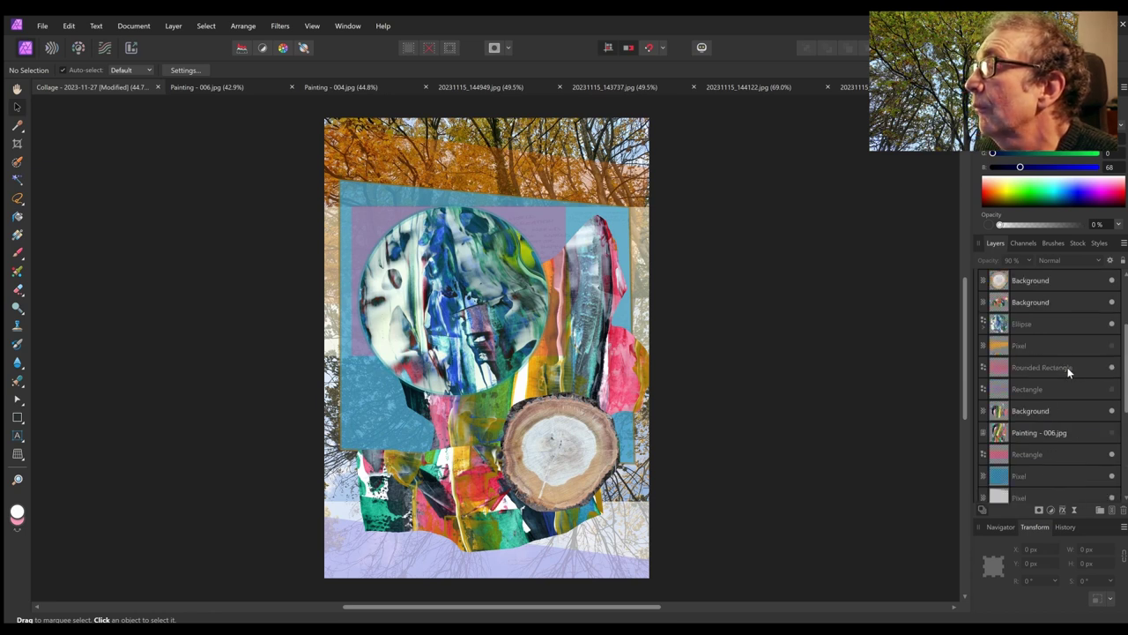
left_click(1110, 389)
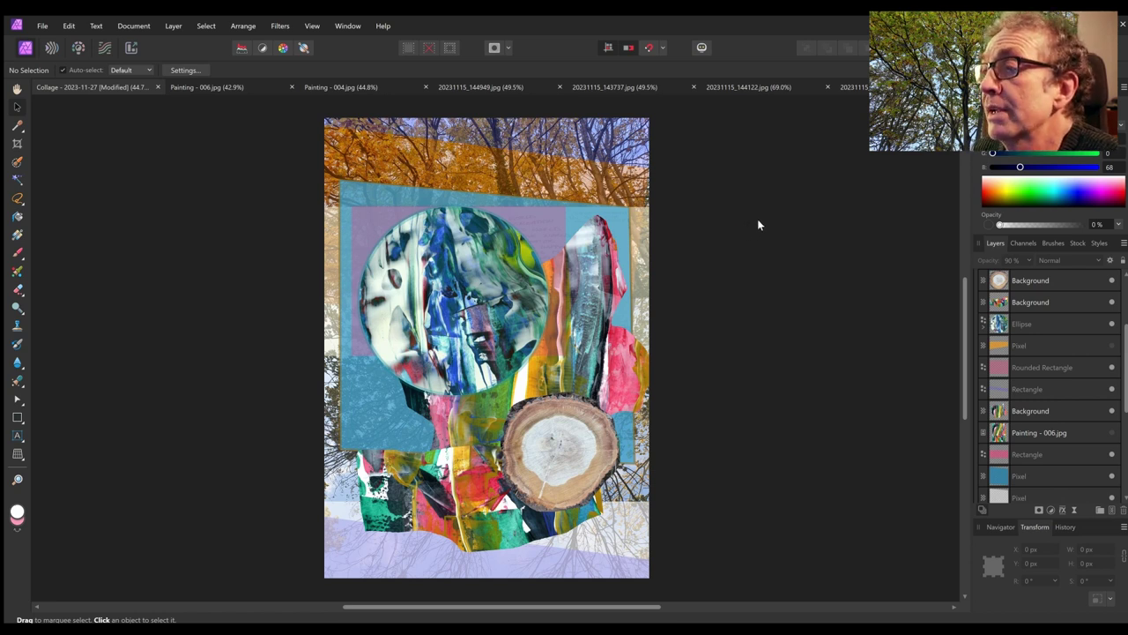
left_click(1111, 346)
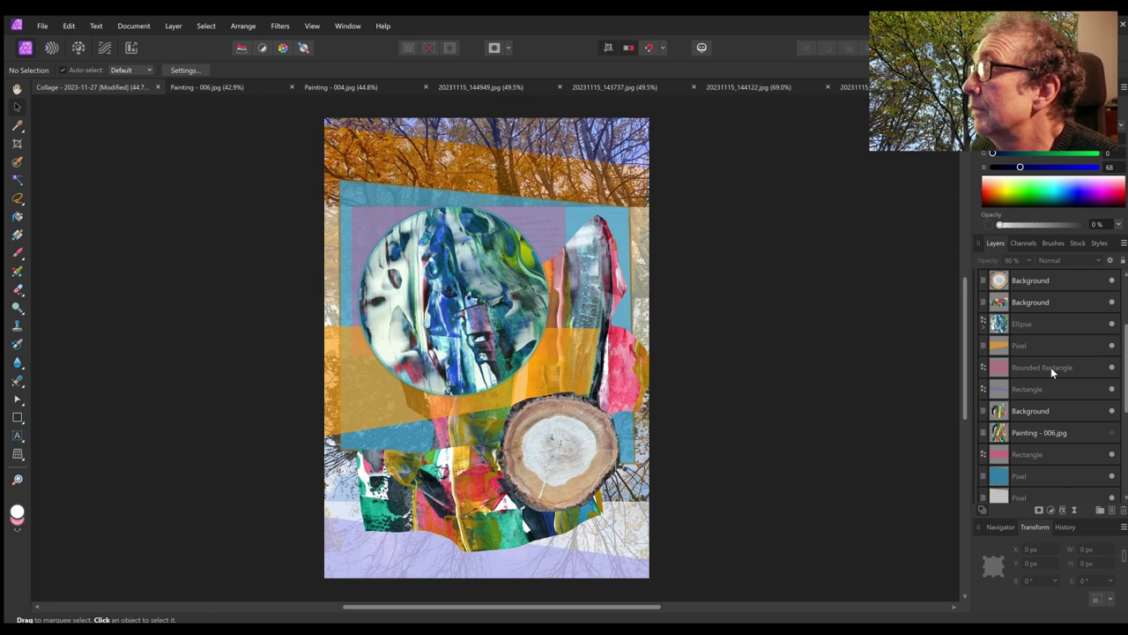
scroll(1051, 366, "up", 3)
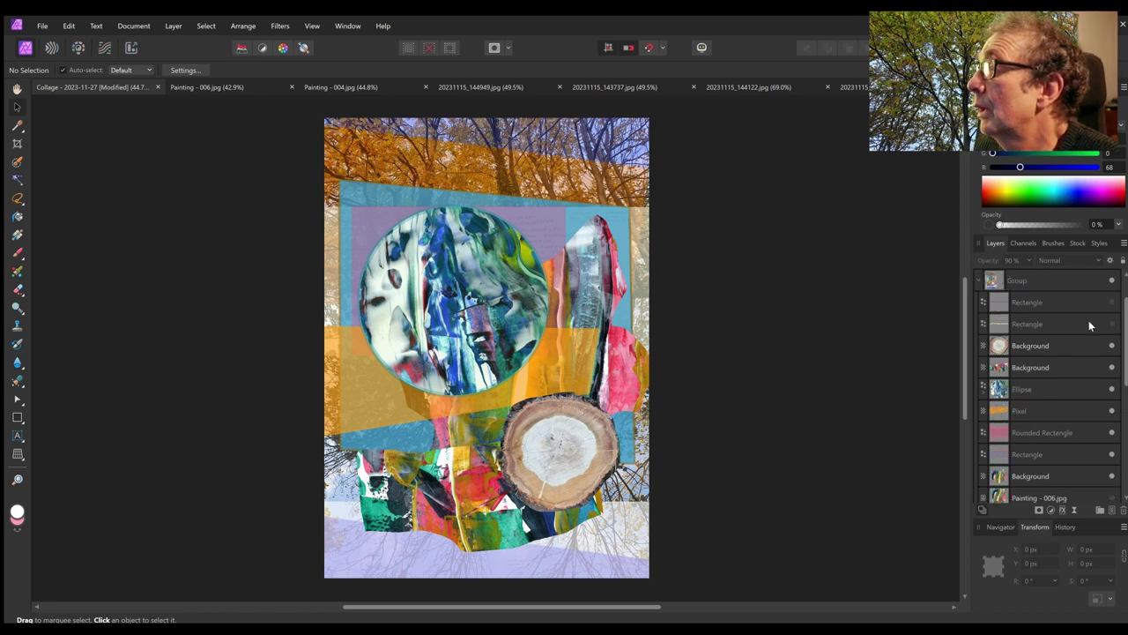
Show the Group's first Rectangle layer, a thin dark blue strip along the bottom edge.
left_click(1111, 301)
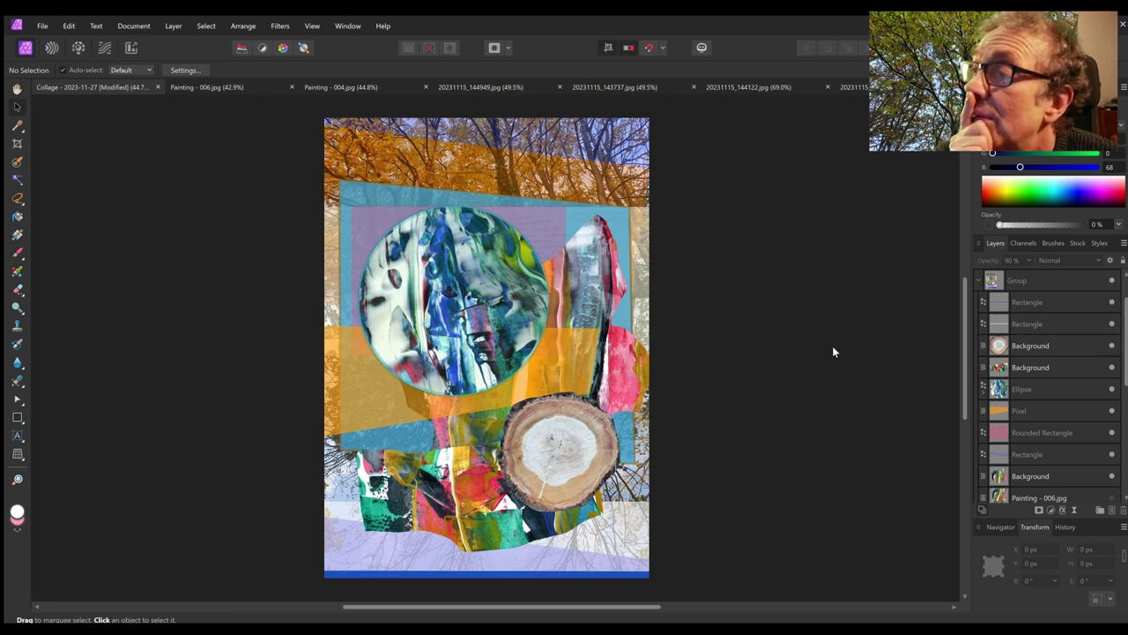
scroll(1051, 345, "up", 2)
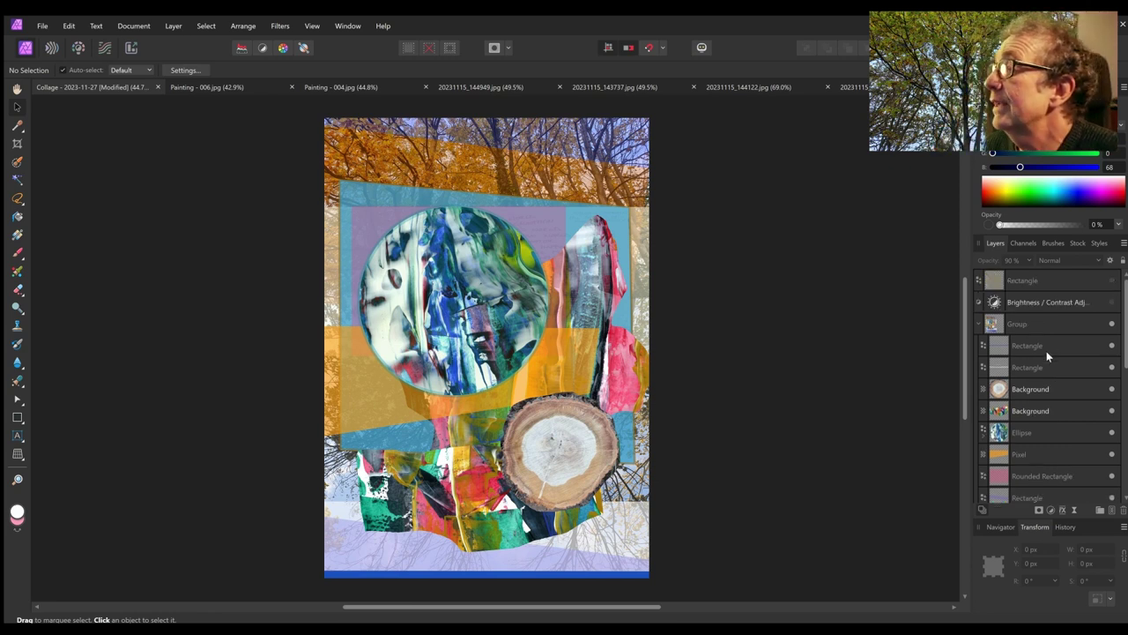
scroll(1049, 351, "down", 3)
scroll(1050, 348, "down", 6)
scroll(1065, 350, "down", 5)
scroll(1063, 346, "up", 10)
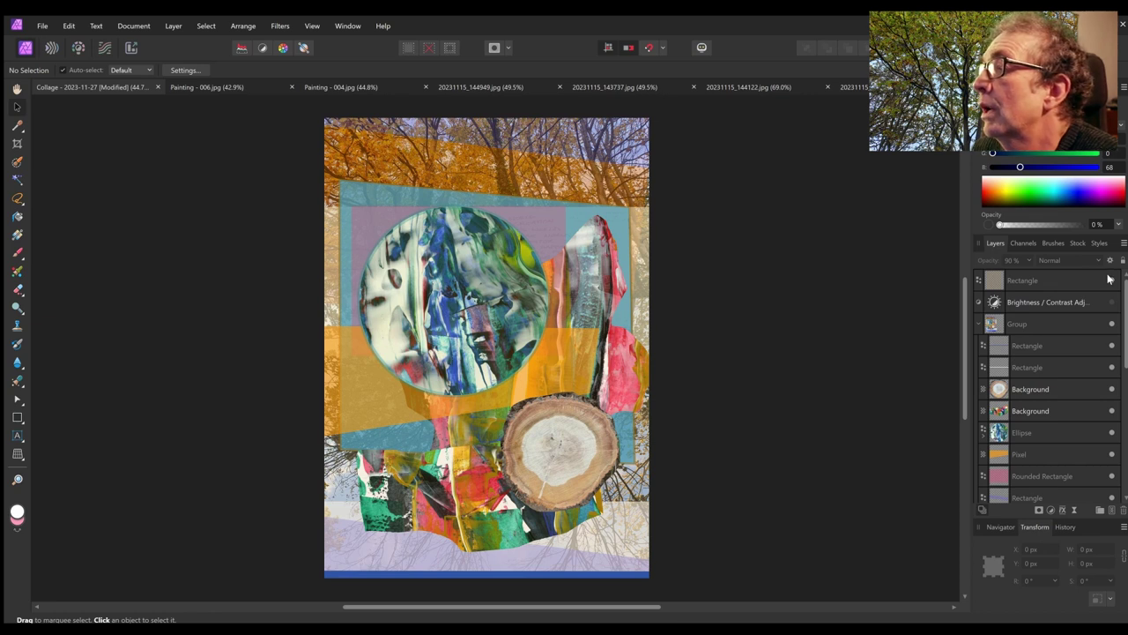
Lower the full-page orange rectangle overlay's opacity to 16% for a faint warm tint.
left_click(1020, 279)
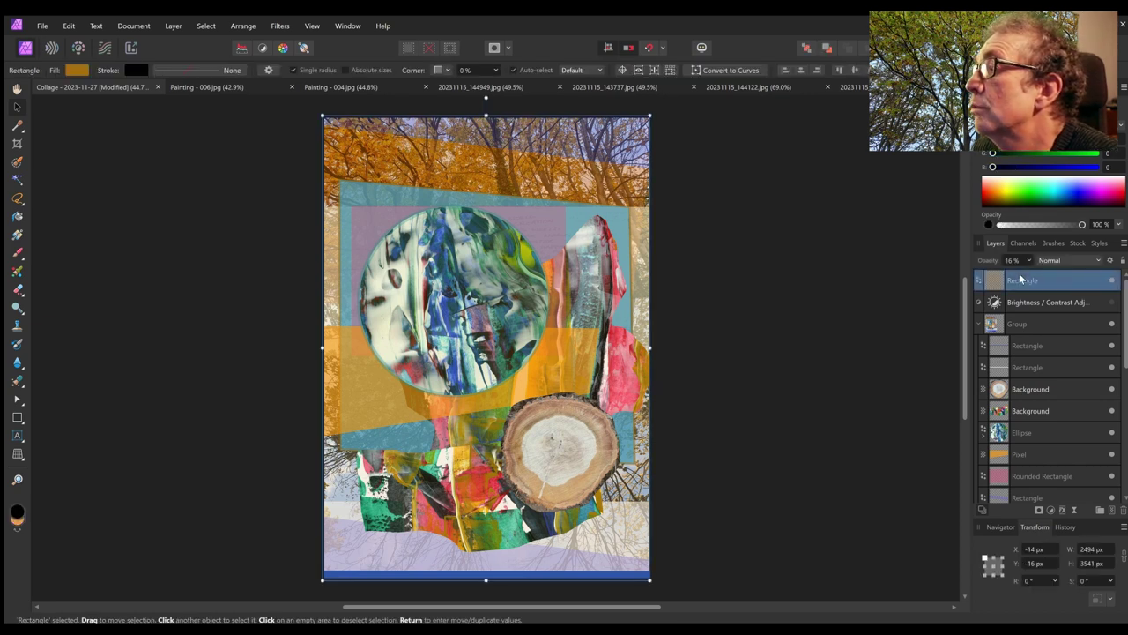
mouse_move(1027, 263)
left_mouse_down()
mouse_move(1102, 266)
mouse_move(1025, 280)
left_mouse_up()
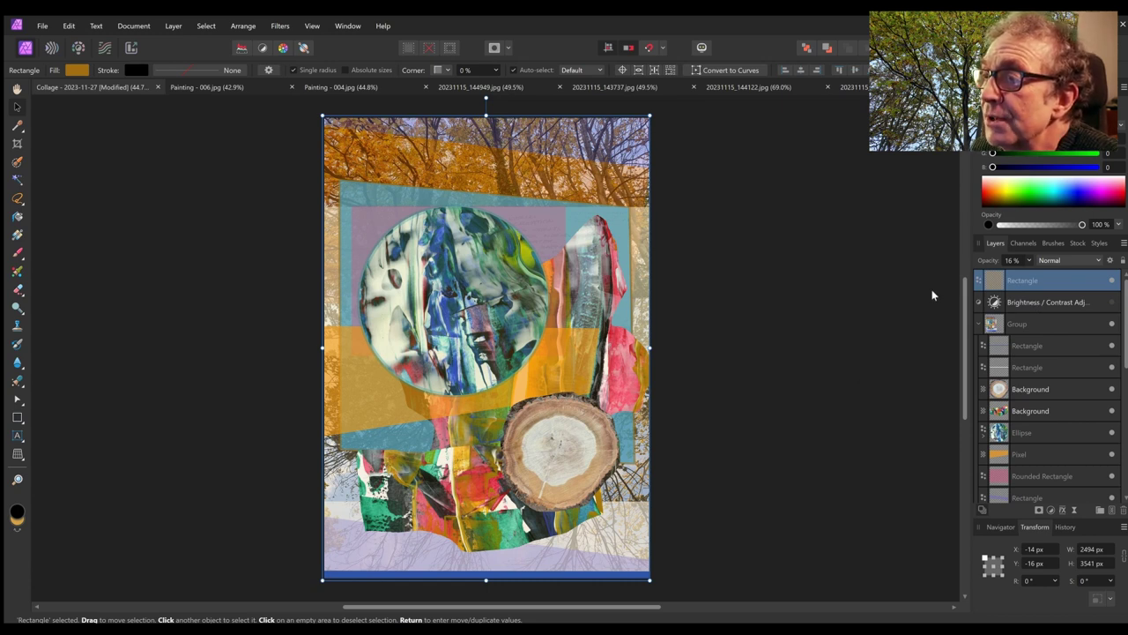
left_click(1028, 302)
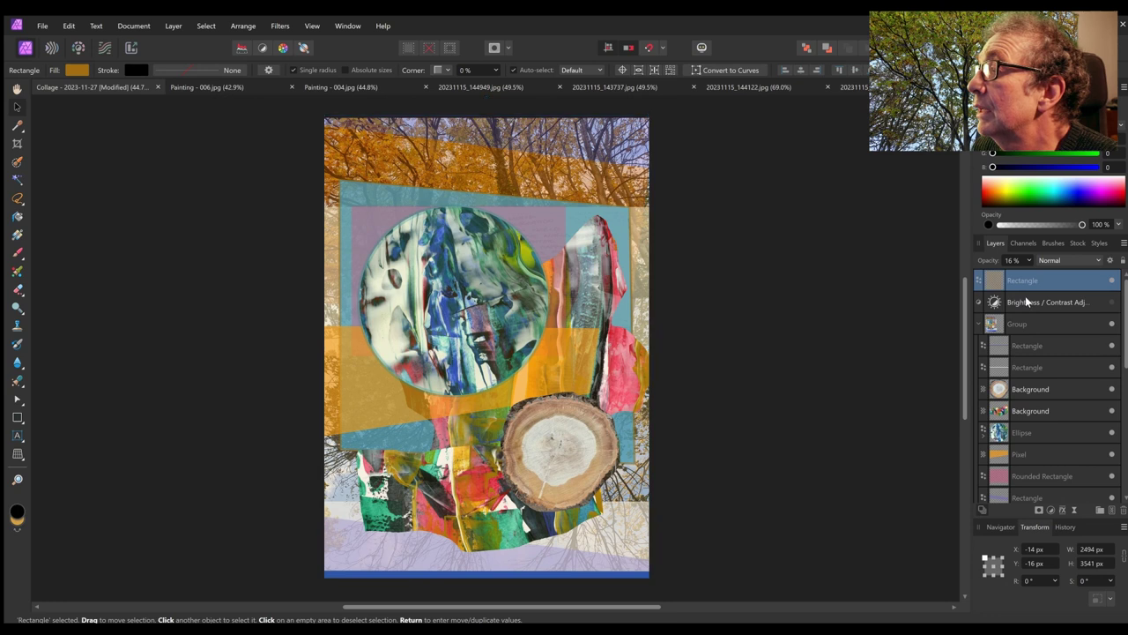
Make the Brightness / Contrast adjustment layer visible to brighten the wood slice and lower collage.
left_click(1110, 302)
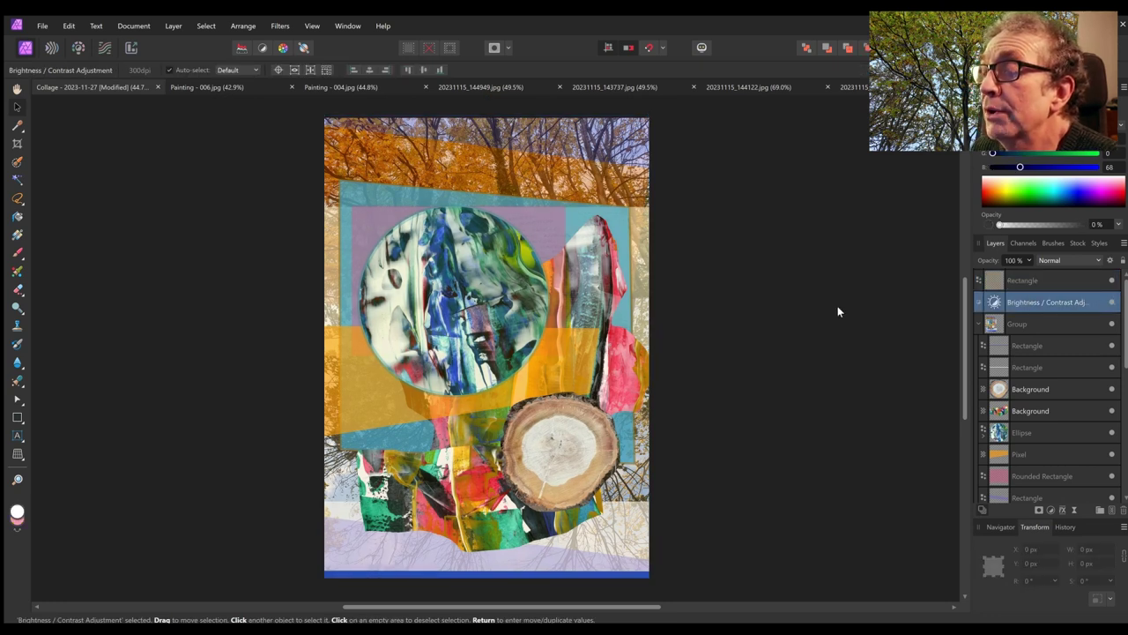